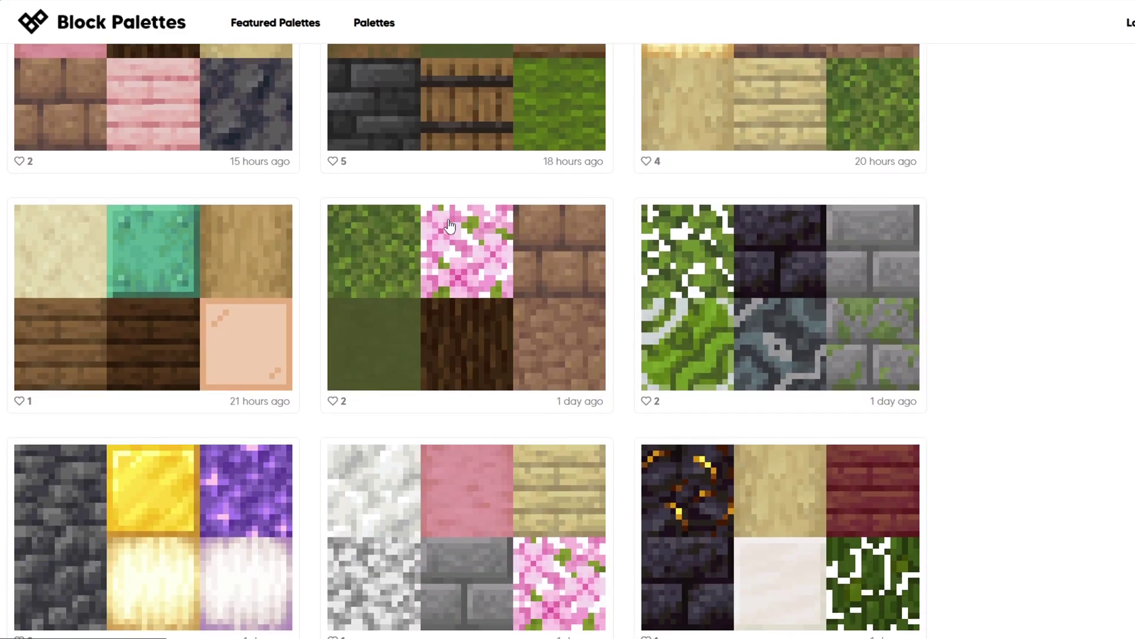
pyautogui.scroll(-10, 283, 249)
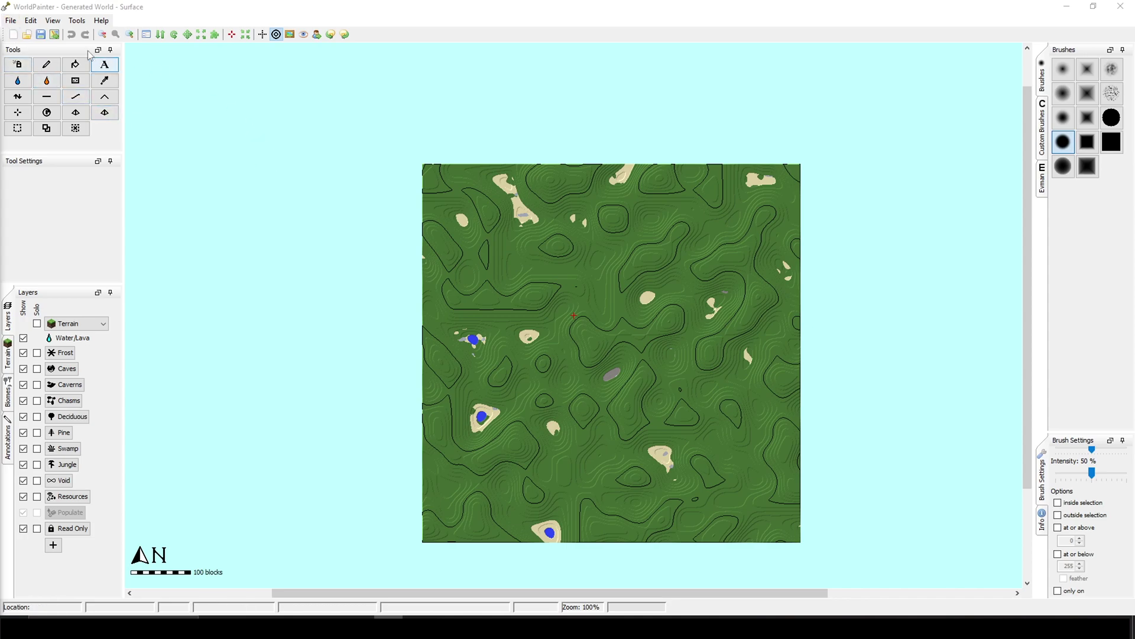
# Start a new world, enter its name, and set the map format to Minecraft 1.19 or later.
pyautogui.click(11, 21)
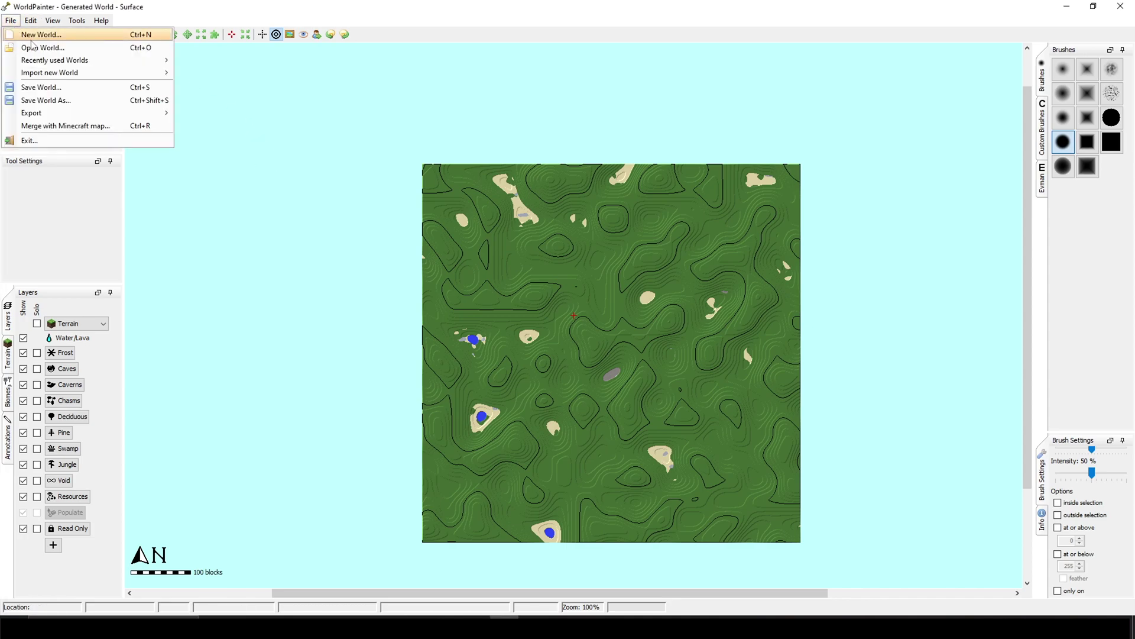
pyautogui.click(36, 33)
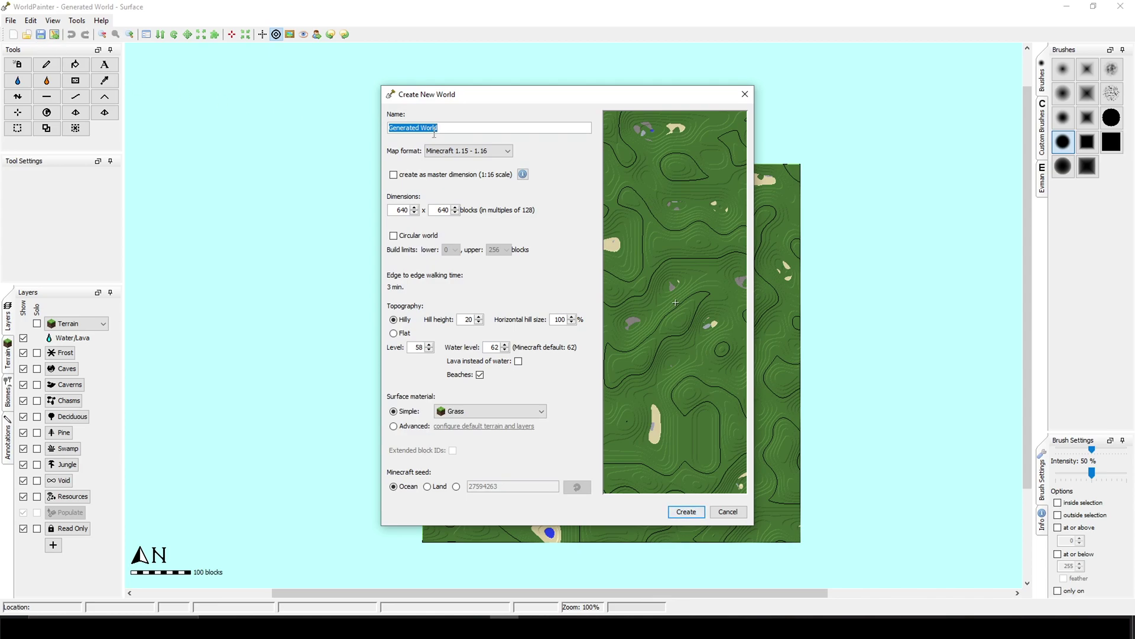
pyautogui.write("Chris' Cosy World")
pyautogui.click(493, 156)
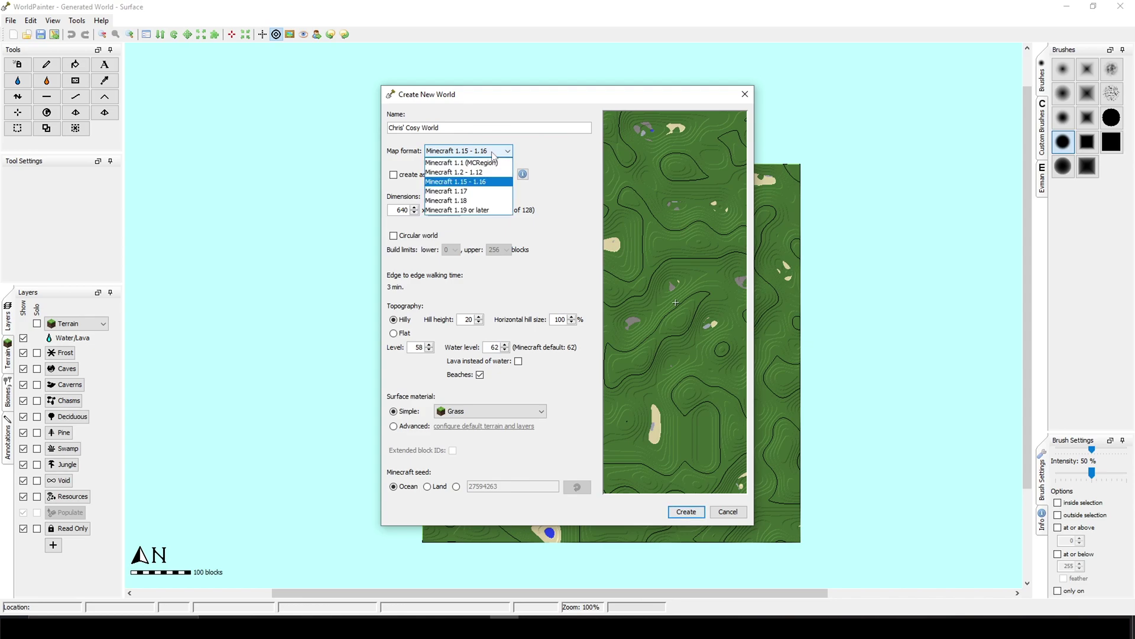
pyautogui.click(495, 210)
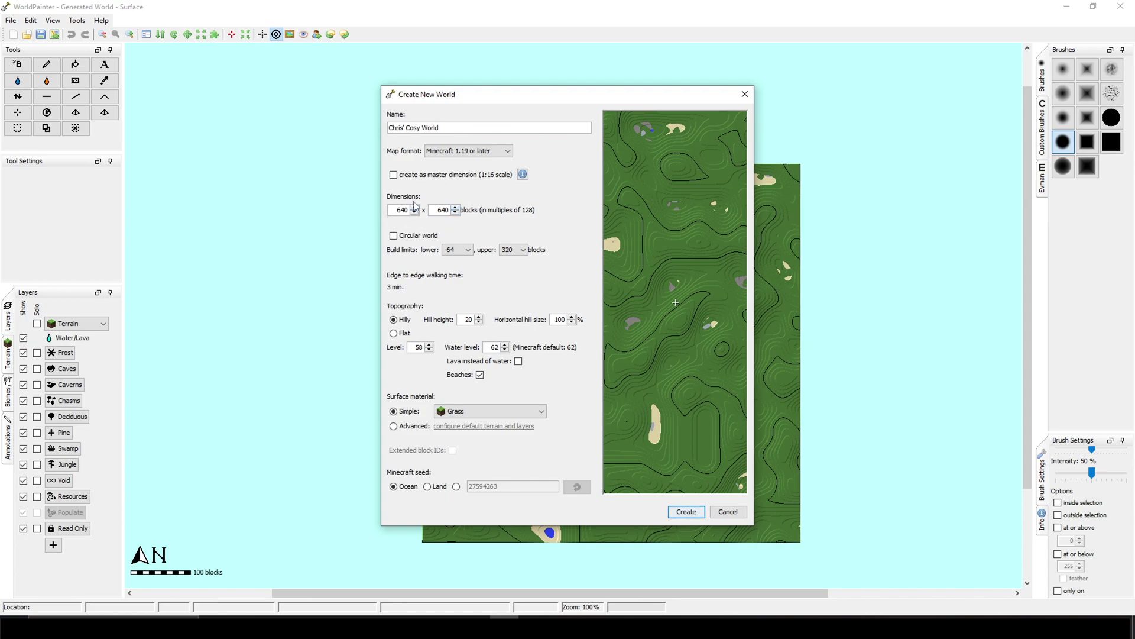
# Set the world's dimensions to 1,536 x 1,536 blocks and turn off beaches.
pyautogui.click(415, 207)
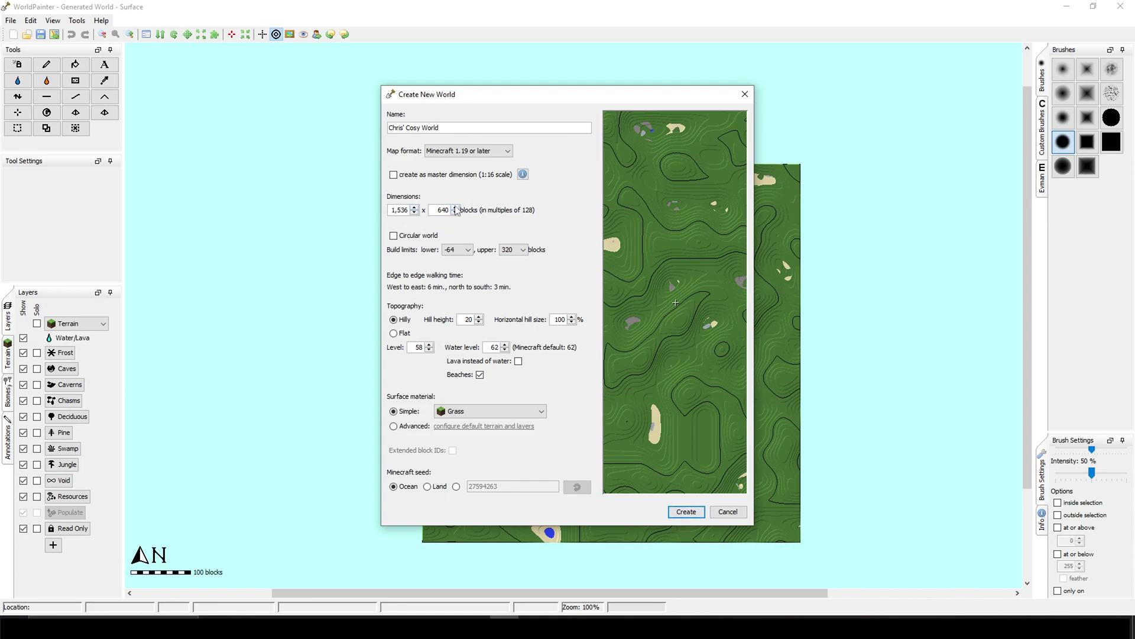
pyautogui.click(455, 206)
pyautogui.click(480, 375)
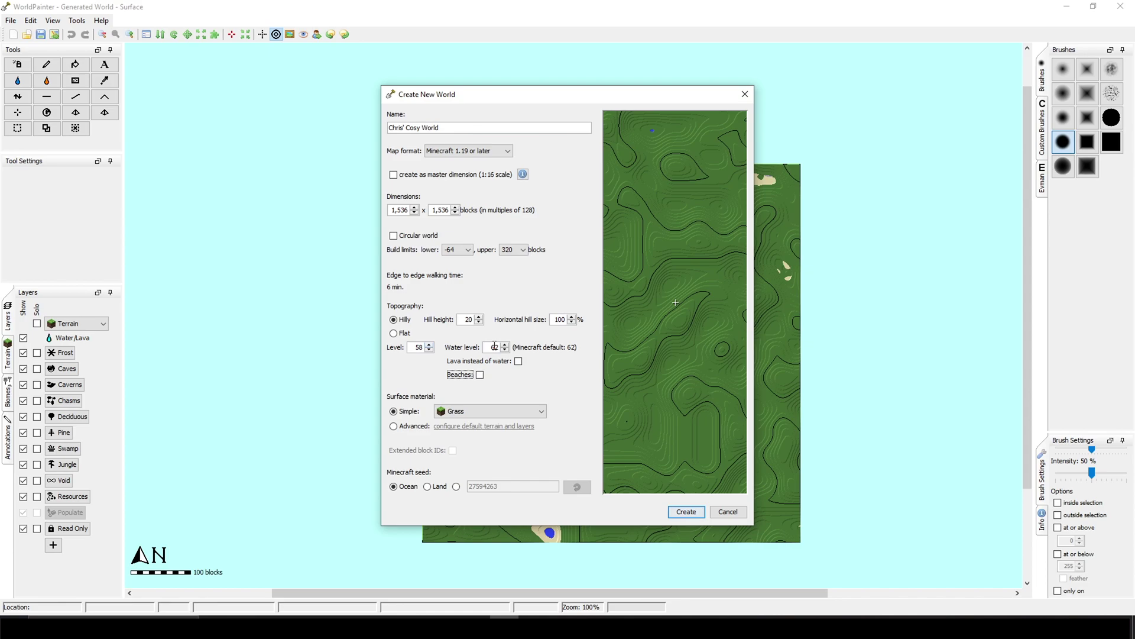
# Set the terrain level to 52 and the water level to 72, and create the world.
pyautogui.click(430, 351)
pyautogui.click(429, 351)
pyautogui.click(429, 351)
pyautogui.click(429, 351)
pyautogui.click(429, 350)
pyautogui.click(429, 351)
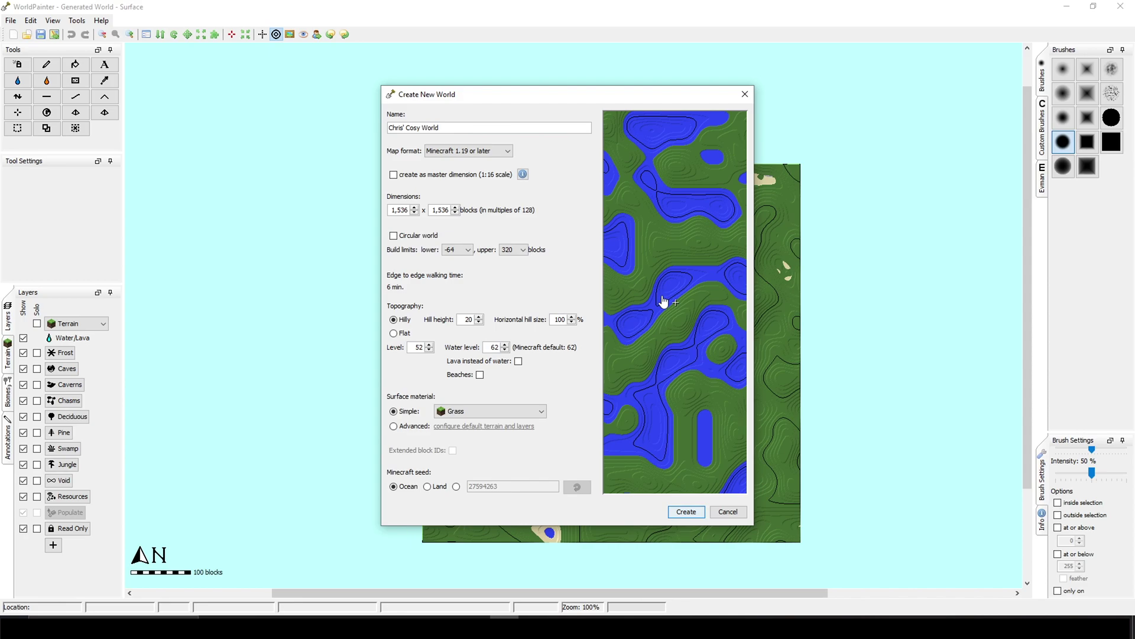
pyautogui.click(506, 344)
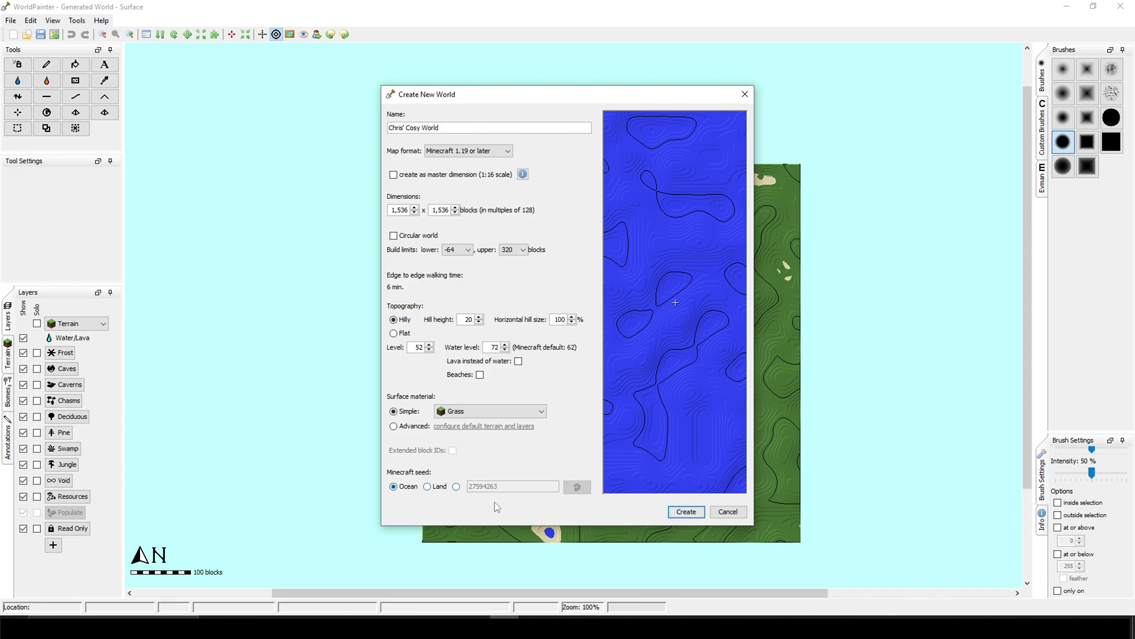
pyautogui.click(685, 512)
pyautogui.scroll(1, 712, 307)
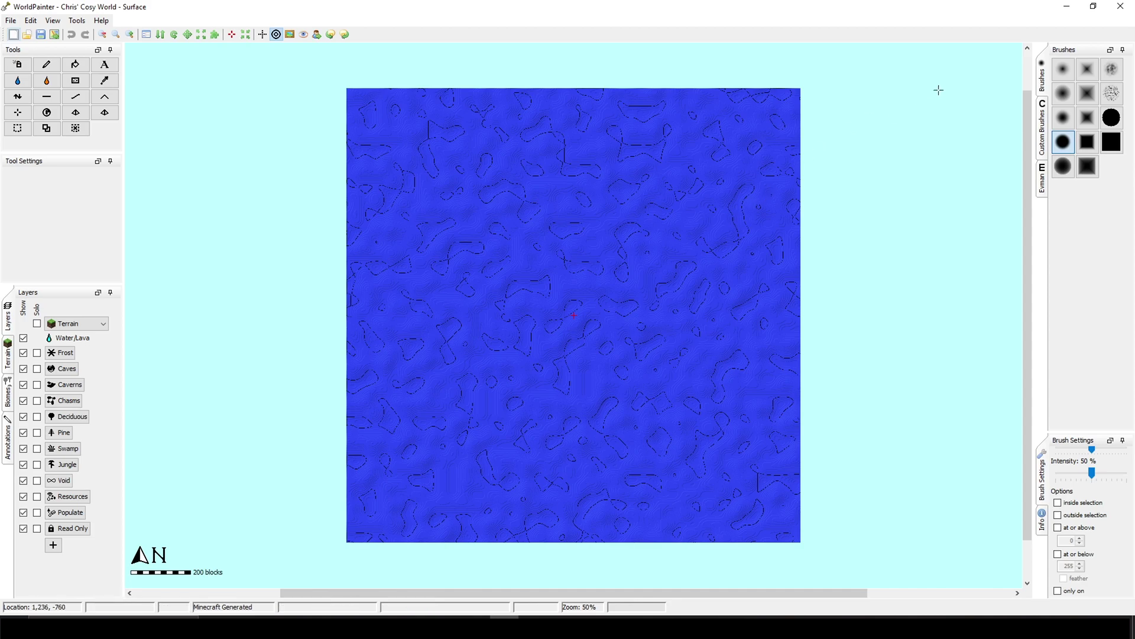
# Raise a small island just north of the map's centre using the Height tool with an irregular custom brush enlarged to radius 300.
pyautogui.click(1042, 87)
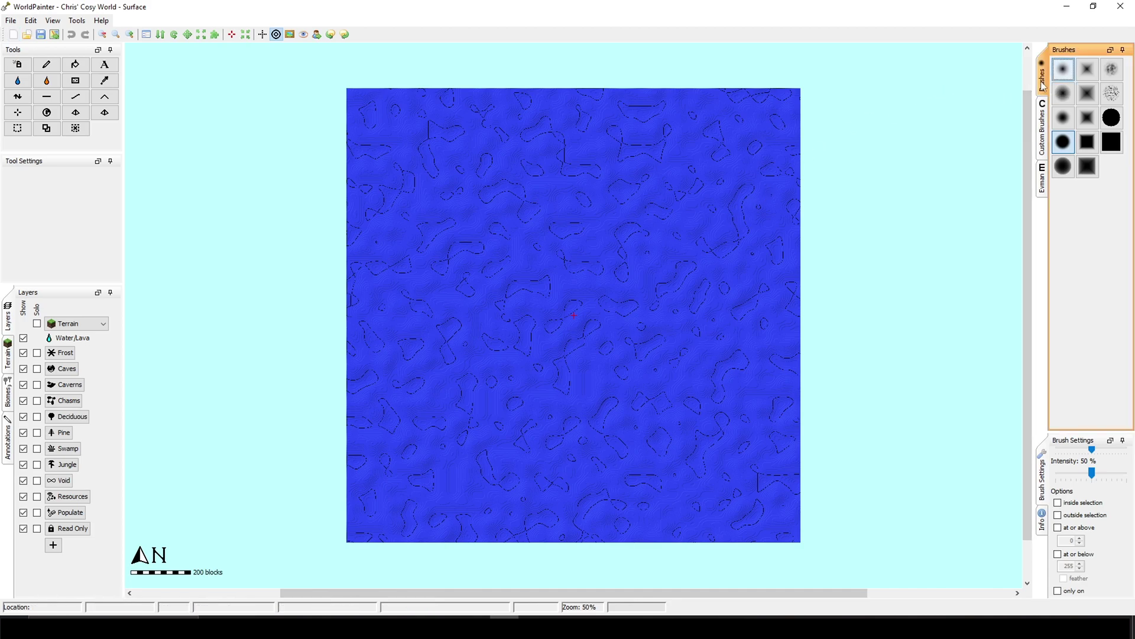
pyautogui.click(1042, 127)
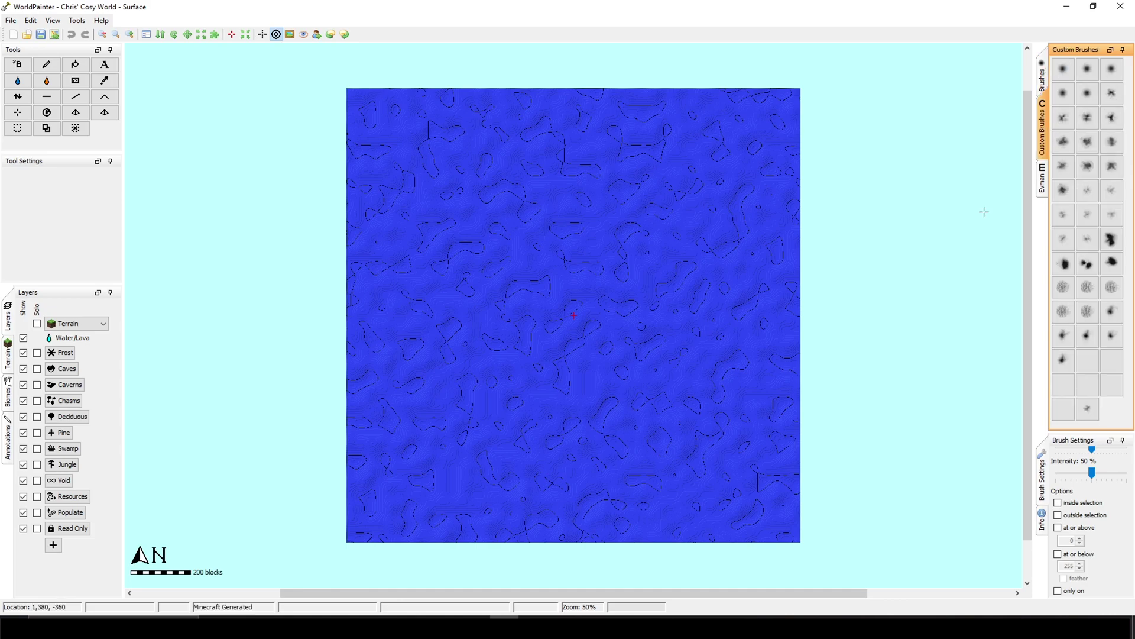
pyautogui.click(1088, 167)
pyautogui.click(18, 99)
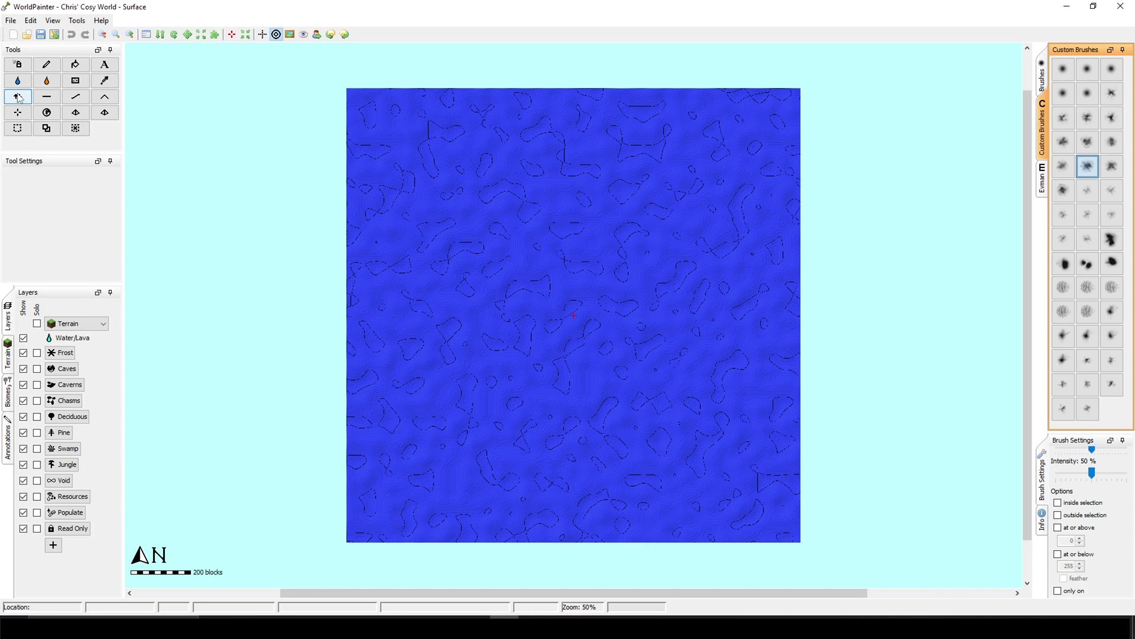
pyautogui.click(17, 97)
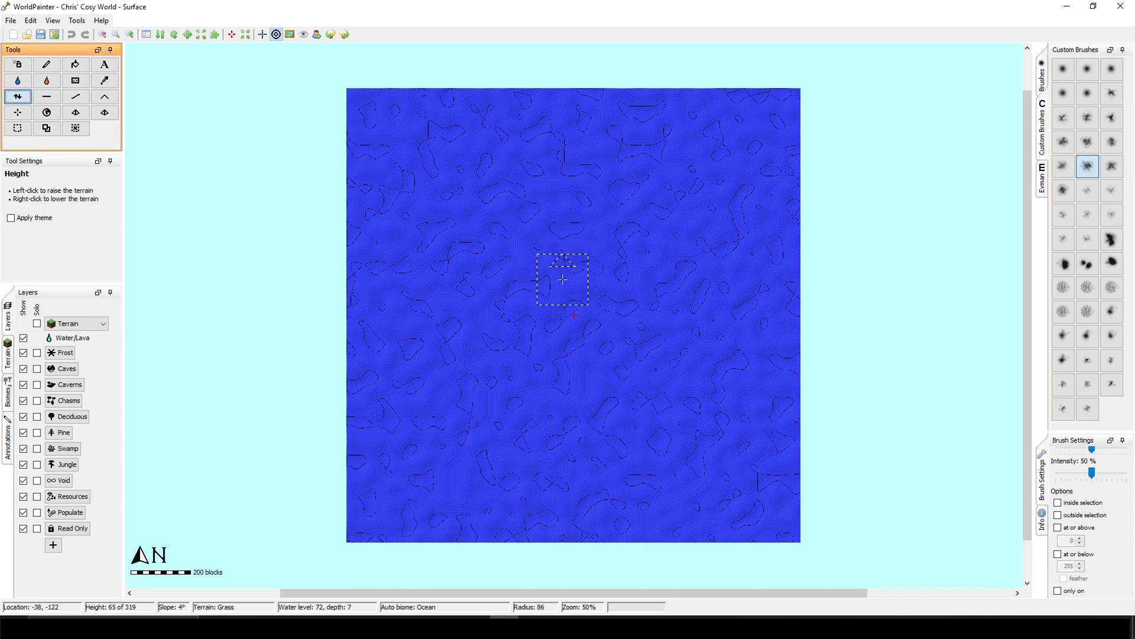
pyautogui.scroll(-4, 562, 279)
pyautogui.scroll(5, 562, 279)
pyautogui.scroll(-5, 563, 280)
pyautogui.scroll(7, 562, 279)
pyautogui.scroll(-4, 562, 279)
pyautogui.scroll(3, 563, 279)
pyautogui.moveTo(555, 269); pyautogui.dragTo(576, 294)
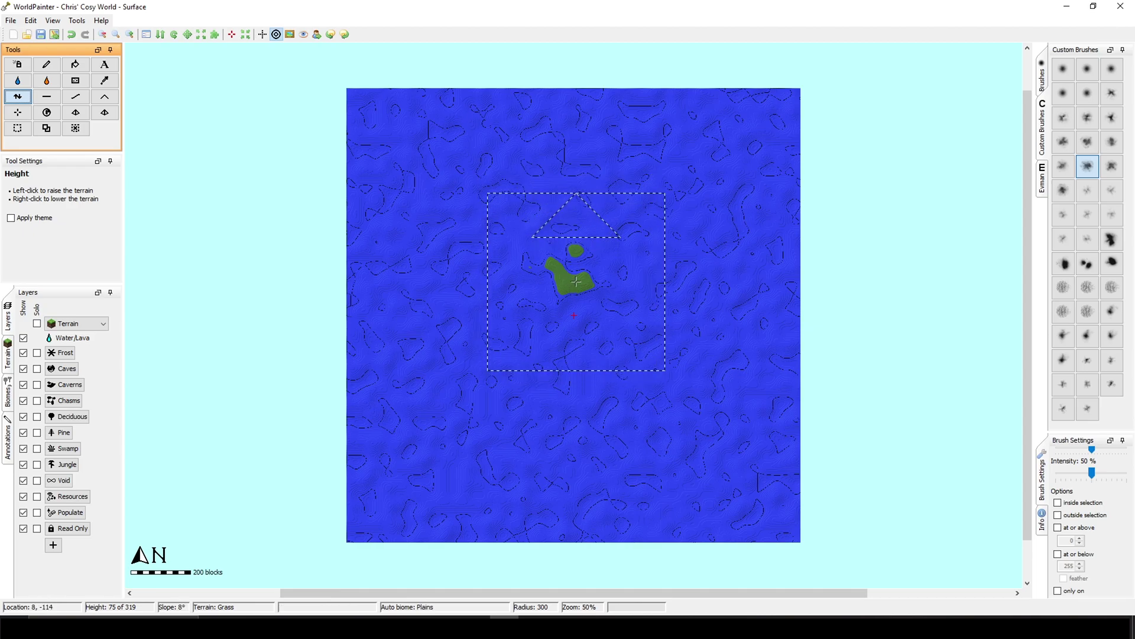
# Raise the southern part of the small island further with the same Height brush.
pyautogui.keyDown('ctrl'); pyautogui.scroll(3, 577, 282); pyautogui.keyUp('ctrl')
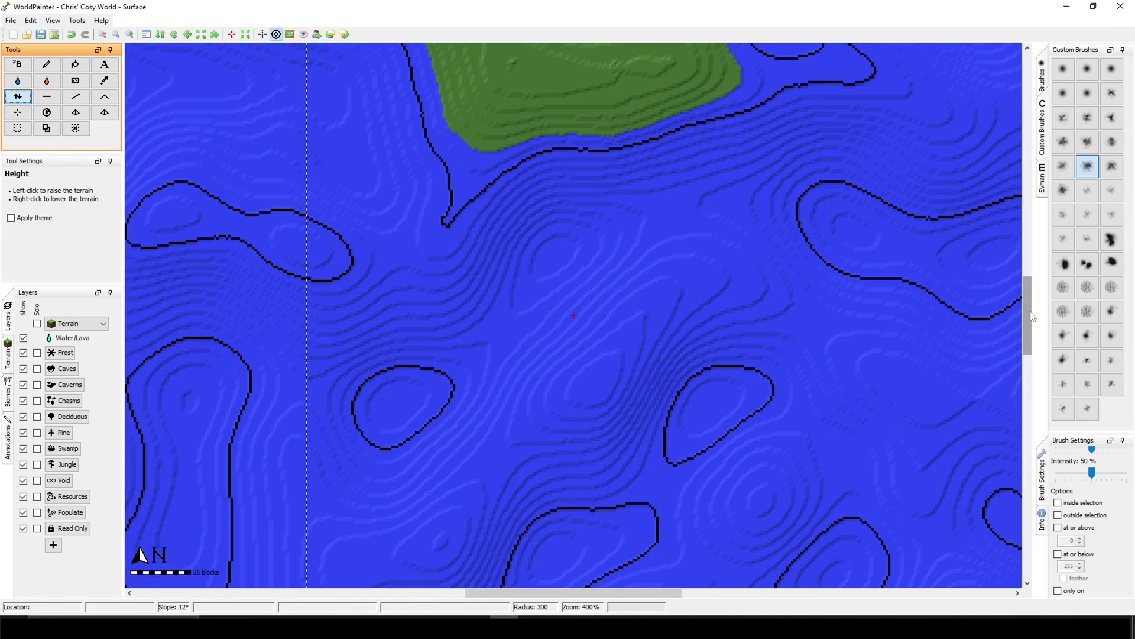
pyautogui.moveTo(1027, 318); pyautogui.dragTo(1020, 290)
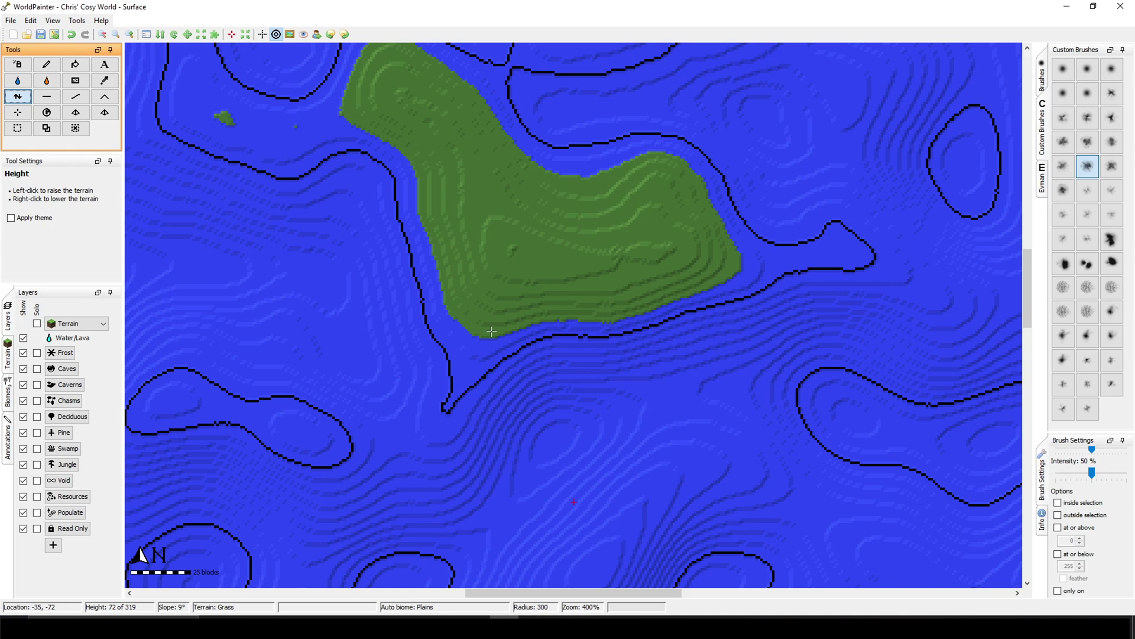
pyautogui.moveTo(491, 331); pyautogui.dragTo(528, 257)
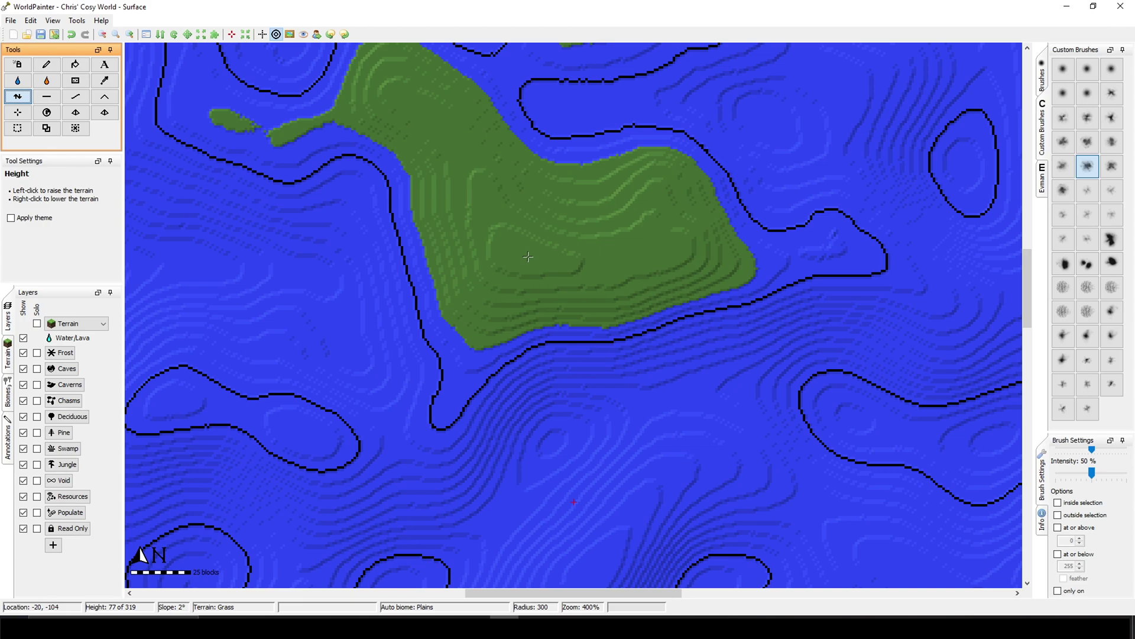
# Give the brush settings their own column and restrict the brush to terrain at or below 77.
pyautogui.moveTo(1081, 440)
pyautogui.mouseDown()
pyautogui.moveTo(993, 337)
pyautogui.moveTo(1022, 335)
pyautogui.moveTo(1003, 332)
pyautogui.mouseUp()
pyautogui.click(927, 186)
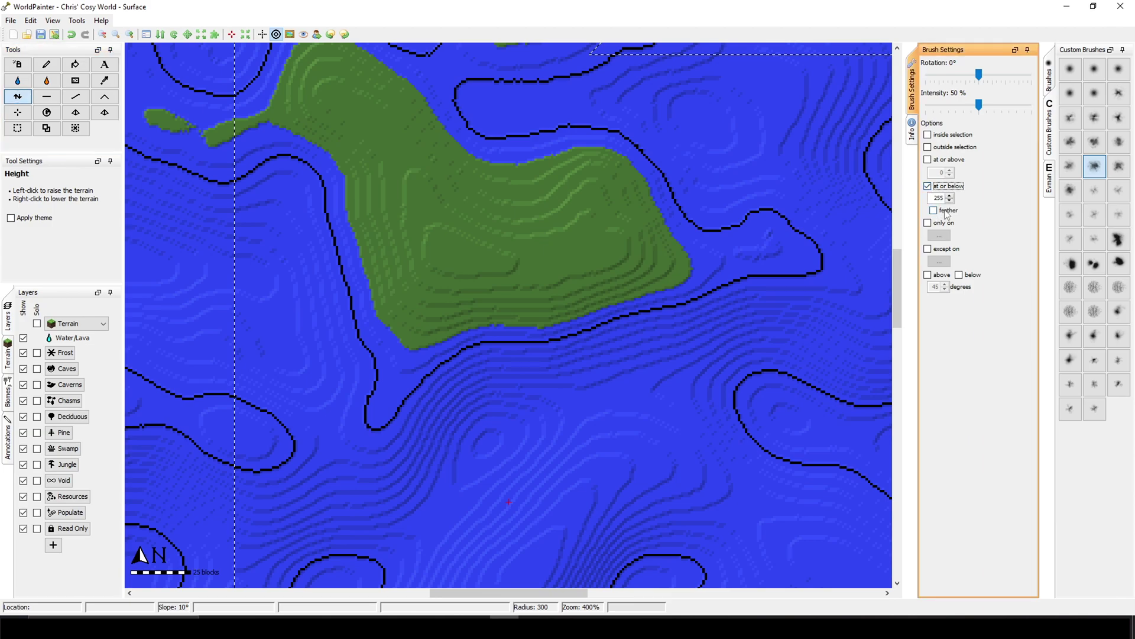
pyautogui.doubleClick(940, 199)
pyautogui.write('77')
# Set the brush intensity to 100% and extend the island into a large landmass reaching toward the map's southern edge.
pyautogui.scroll(-2, 477, 359)
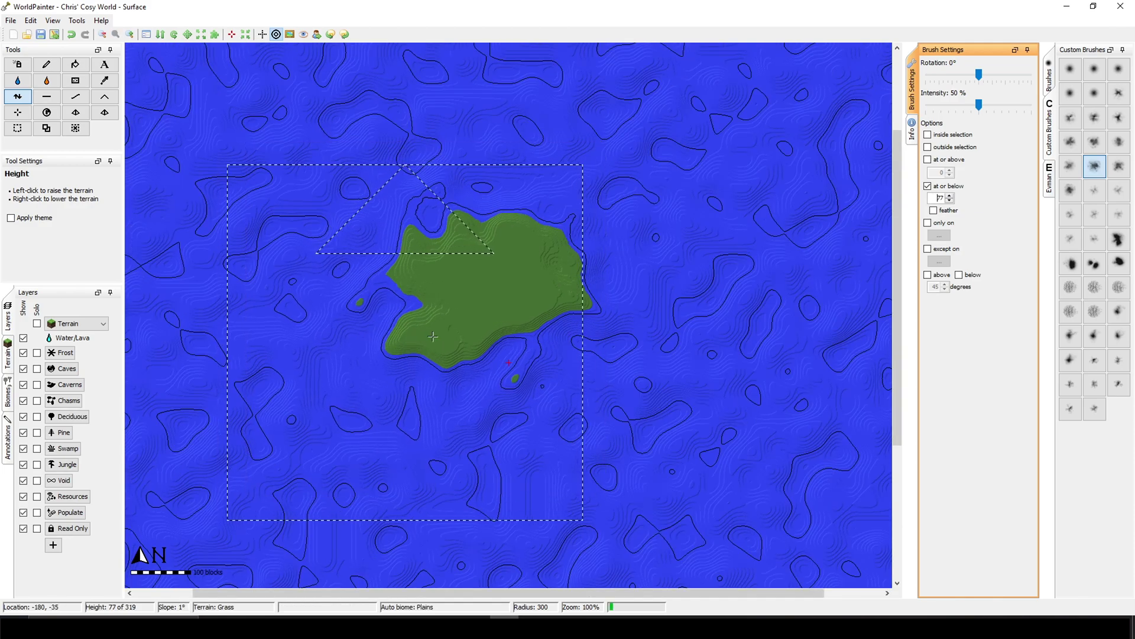
pyautogui.moveTo(478, 359); pyautogui.dragTo(464, 378)
pyautogui.moveTo(979, 106); pyautogui.dragTo(1033, 107)
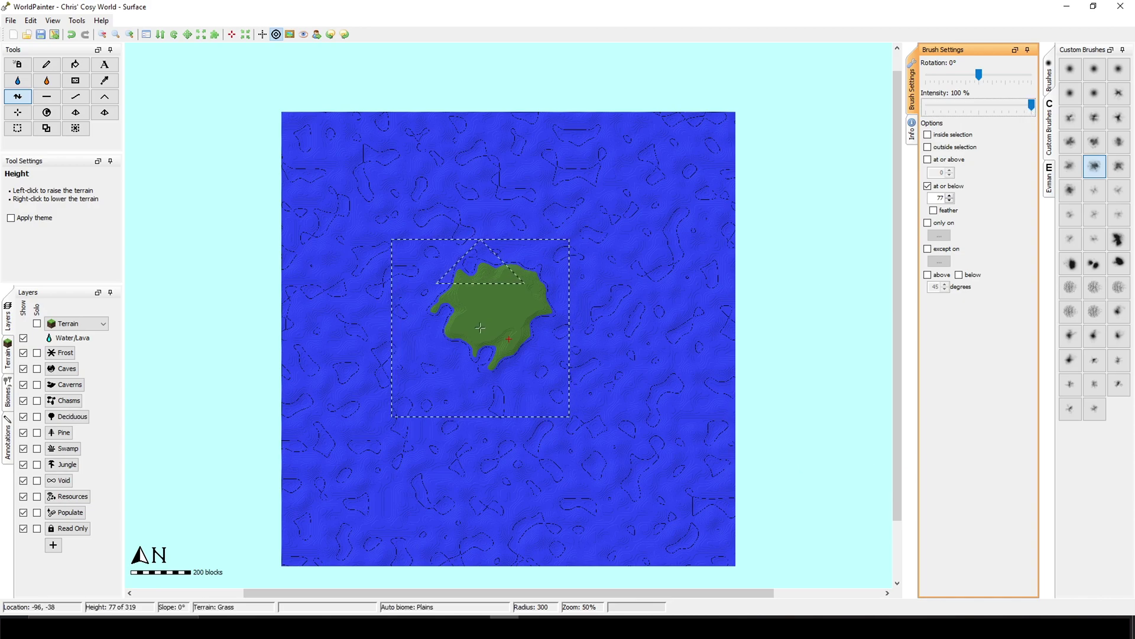
pyautogui.moveTo(480, 327)
pyautogui.mouseDown()
pyautogui.moveTo(476, 348)
pyautogui.moveTo(558, 322)
pyautogui.moveTo(540, 246)
pyautogui.moveTo(485, 272)
pyautogui.moveTo(475, 383)
pyautogui.moveTo(532, 343)
pyautogui.moveTo(491, 278)
pyautogui.moveTo(568, 278)
pyautogui.moveTo(384, 382)
pyautogui.moveTo(383, 400)
pyautogui.moveTo(476, 429)
pyautogui.moveTo(452, 469)
pyautogui.moveTo(406, 495)
pyautogui.moveTo(485, 473)
pyautogui.mouseUp()
pyautogui.scroll(-6, 524, 408)
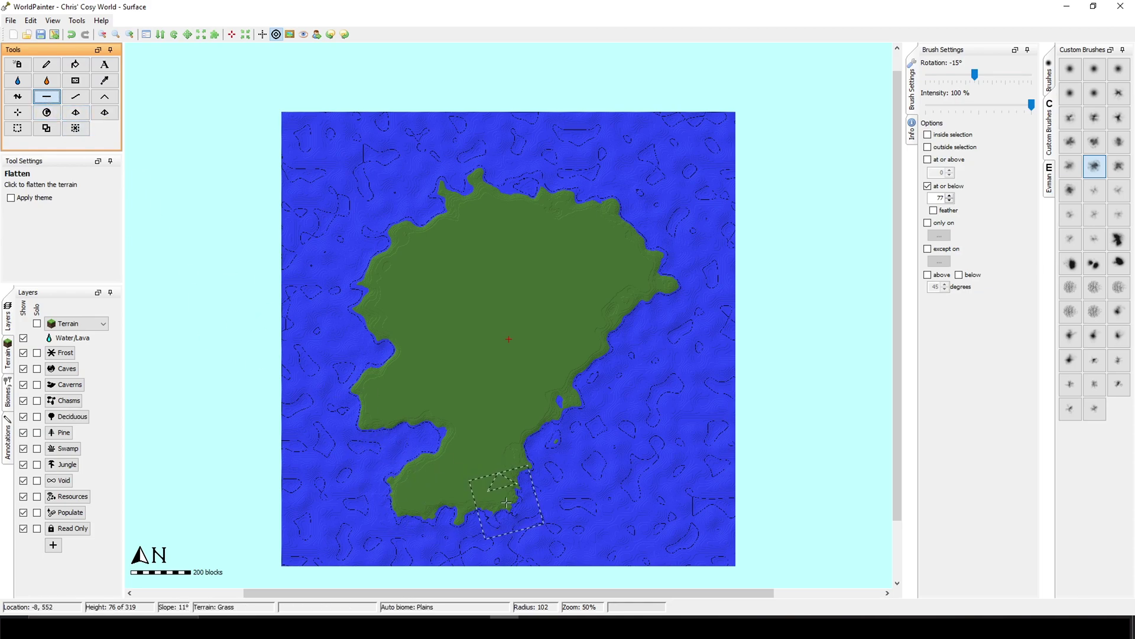
# Remove the height limit and raise hills across the northern part of the island using the Height tool with a different custom brush.
pyautogui.hotkey('alt', 'h')
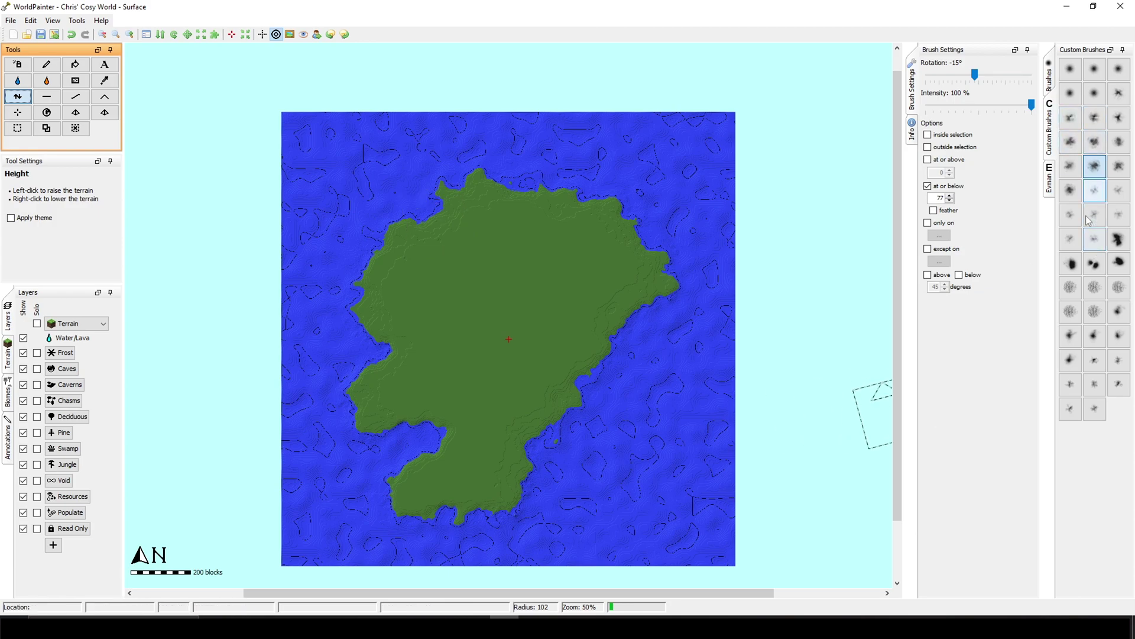
pyautogui.click(1071, 191)
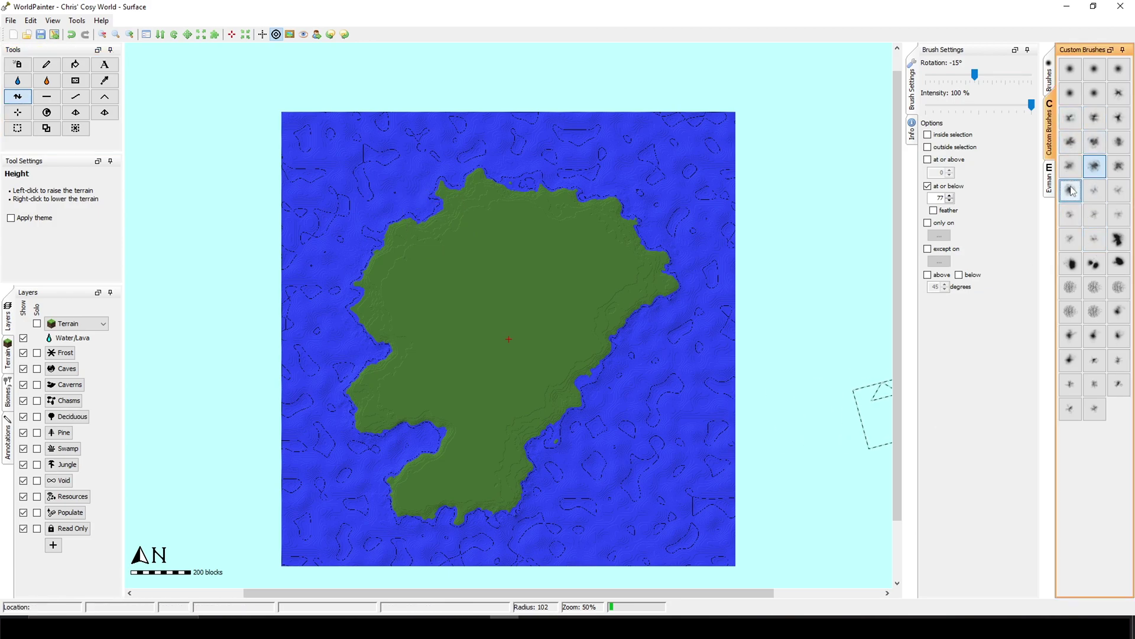
pyautogui.click(927, 186)
pyautogui.scroll(2, 580, 269)
pyautogui.moveTo(580, 268); pyautogui.dragTo(514, 238)
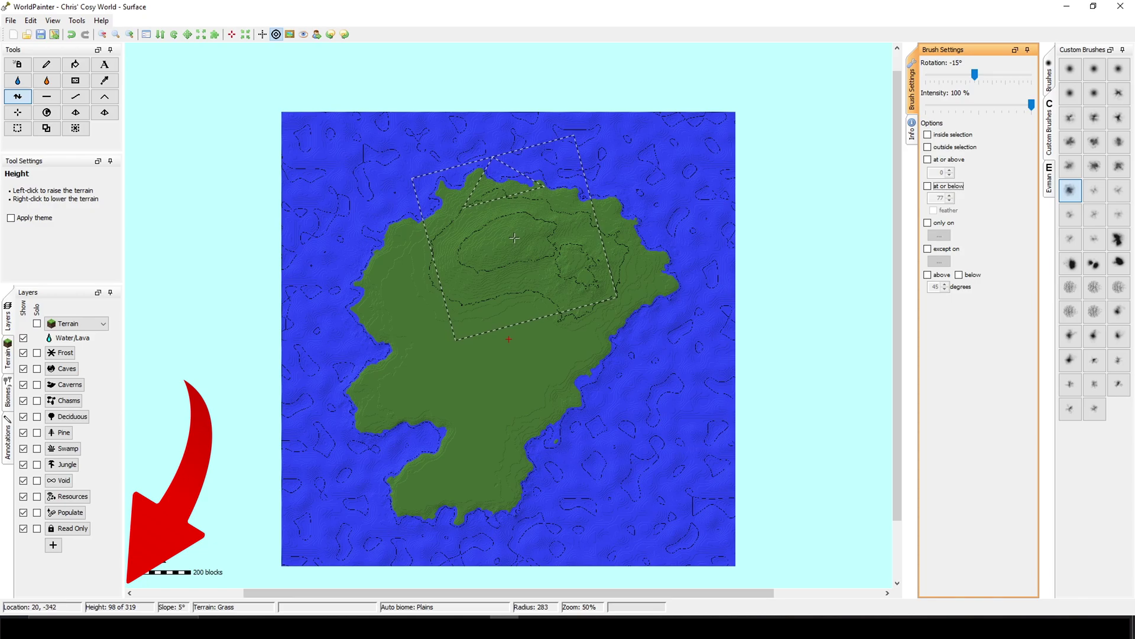
# Flatten the western hill and the slopes of the west-central lowland, and inspect the island in the 3D view.
pyautogui.click(46, 96)
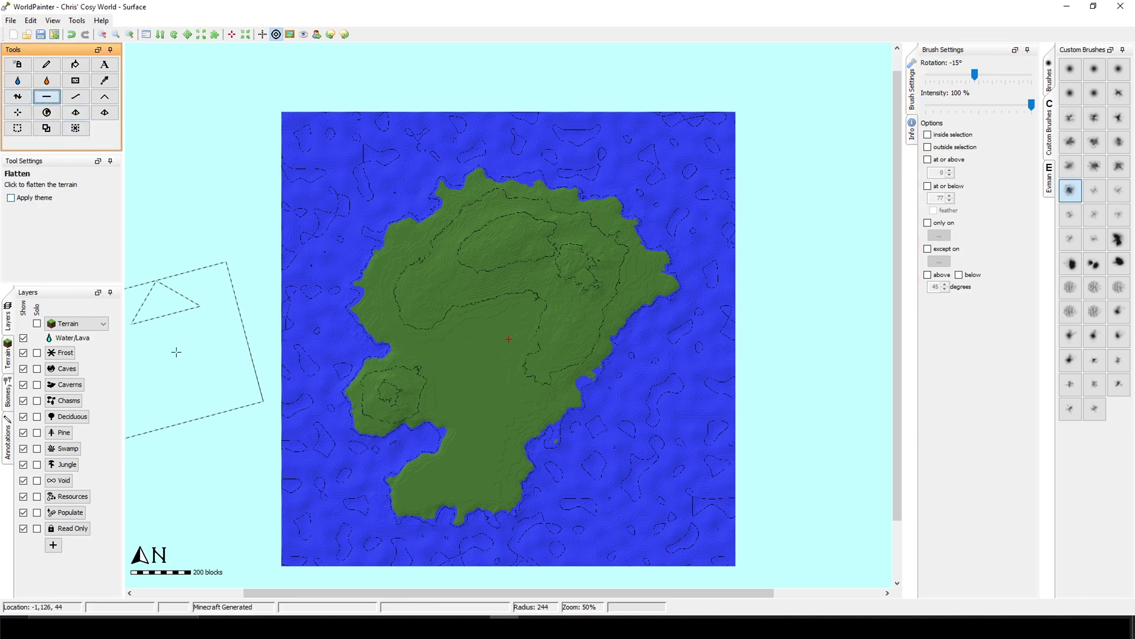
pyautogui.scroll(-2, 419, 441)
pyautogui.moveTo(383, 403)
pyautogui.mouseDown()
pyautogui.moveTo(373, 413)
pyautogui.moveTo(367, 398)
pyautogui.moveTo(381, 396)
pyautogui.mouseUp()
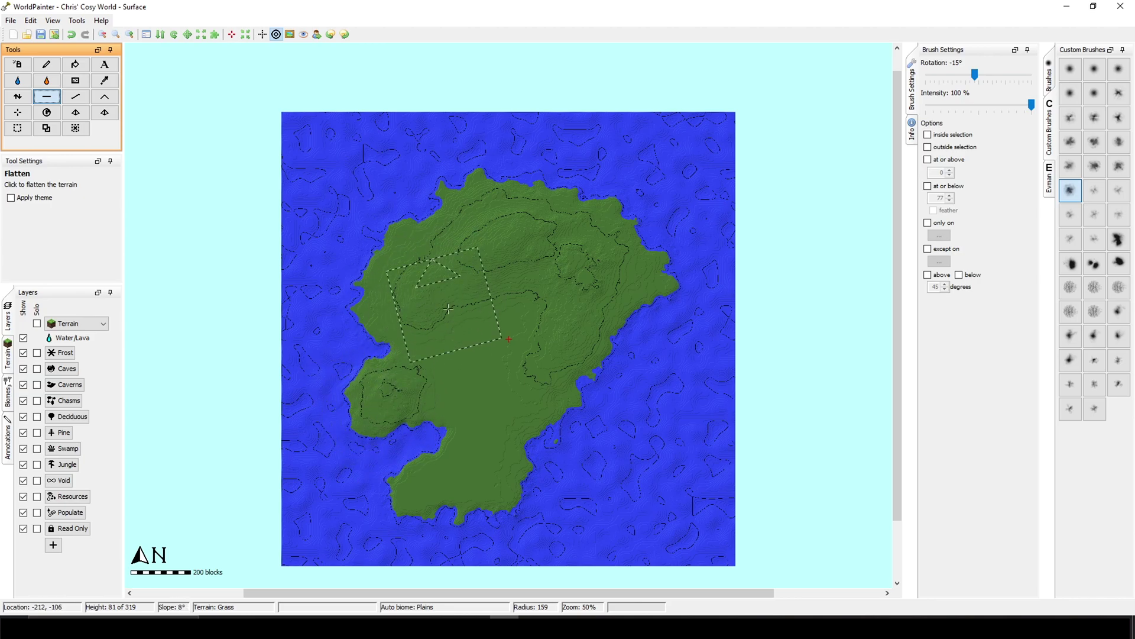
pyautogui.moveTo(451, 301)
pyautogui.mouseDown()
pyautogui.moveTo(509, 278)
pyautogui.moveTo(491, 272)
pyautogui.moveTo(464, 341)
pyautogui.mouseUp()
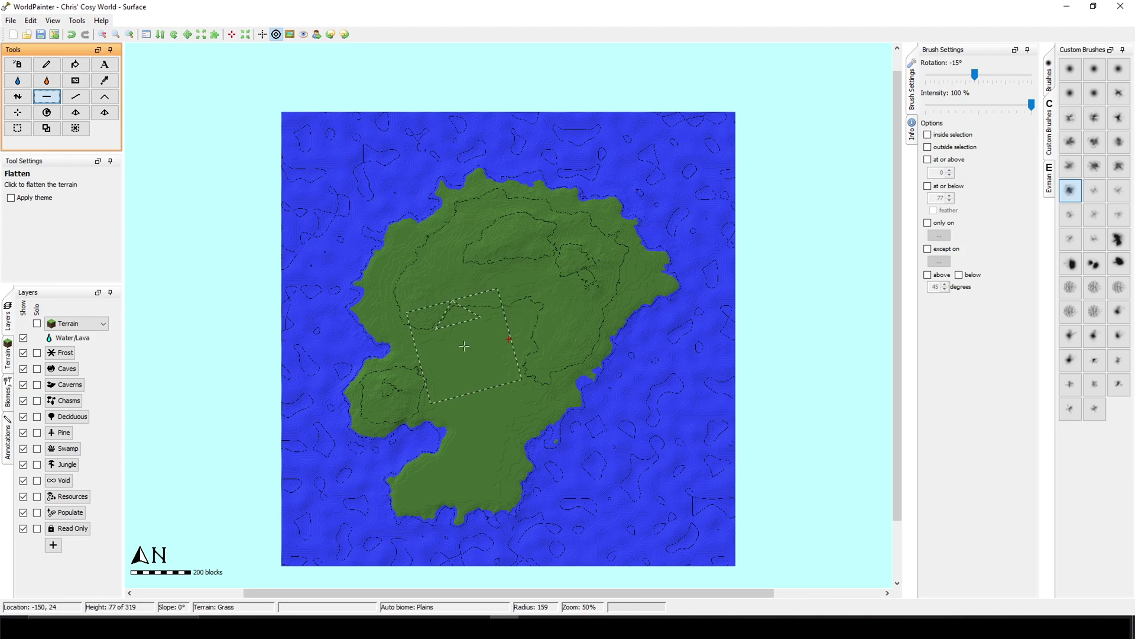
pyautogui.click(53, 21)
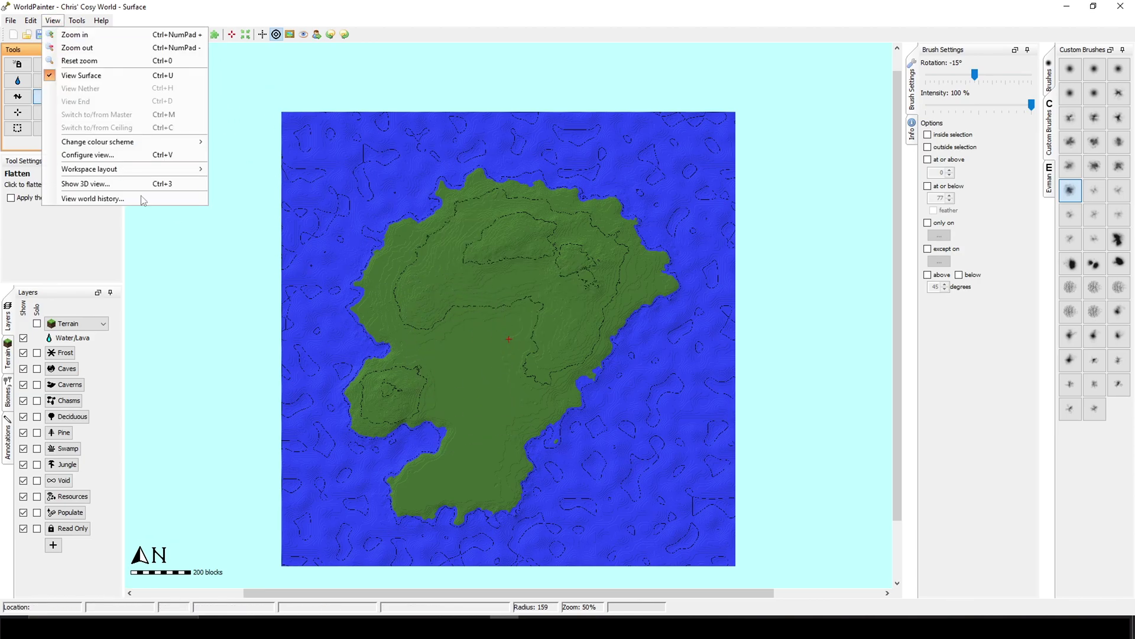
pyautogui.click(118, 183)
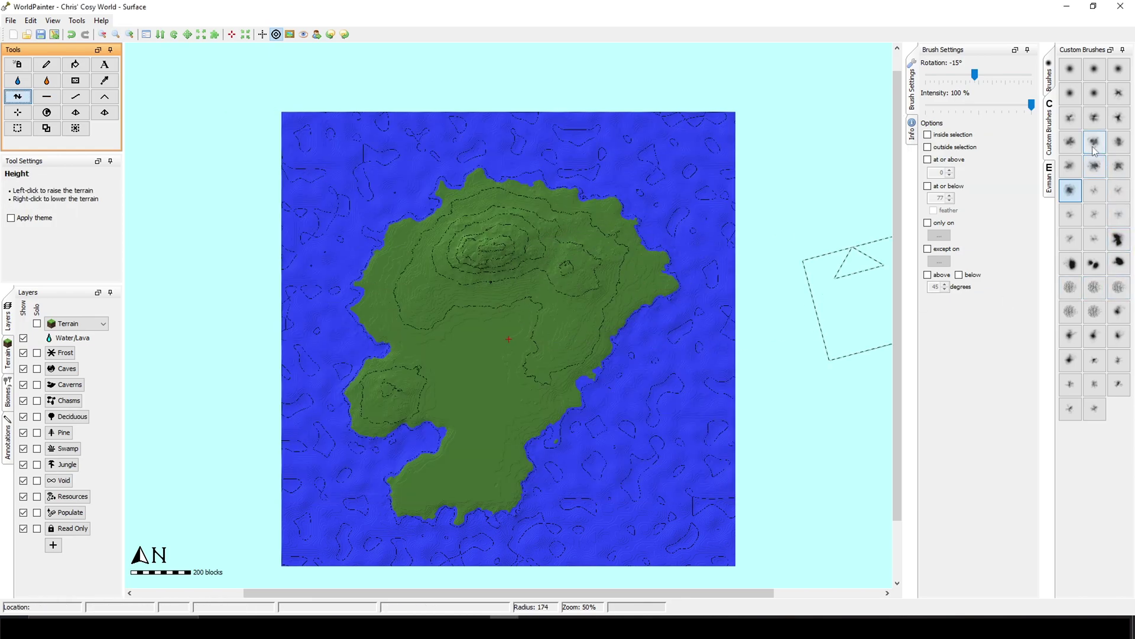
# Build up mountains along the island's northern, western and eastern sides using the Height tool with another custom brush.
pyautogui.click(1094, 142)
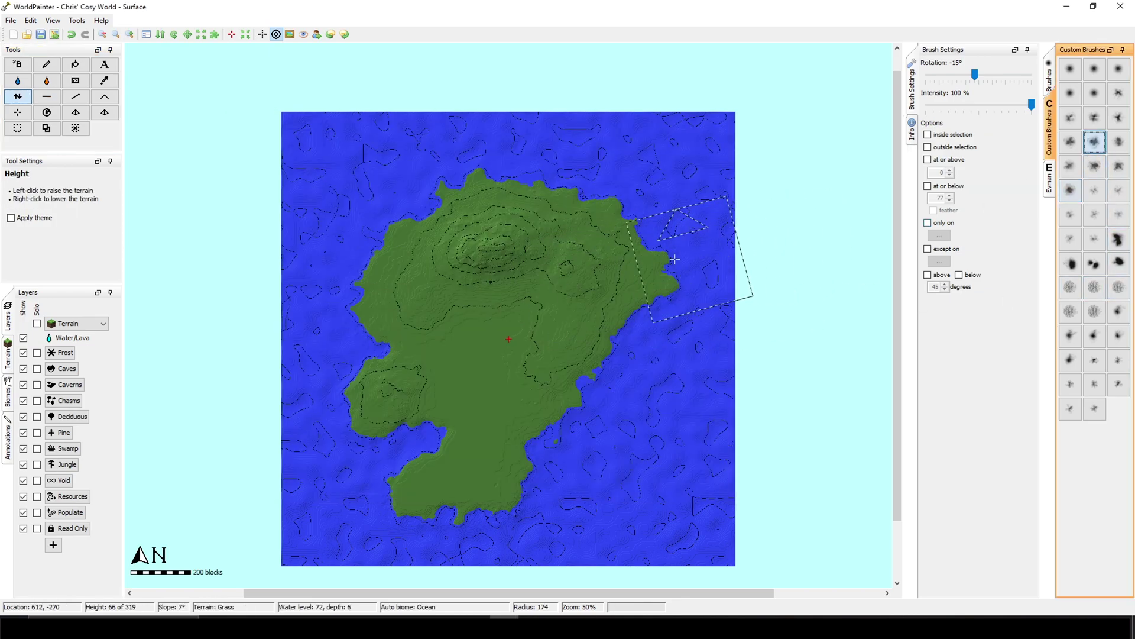
pyautogui.moveTo(615, 296)
pyautogui.mouseDown()
pyautogui.moveTo(592, 349)
pyautogui.moveTo(576, 331)
pyautogui.mouseUp()
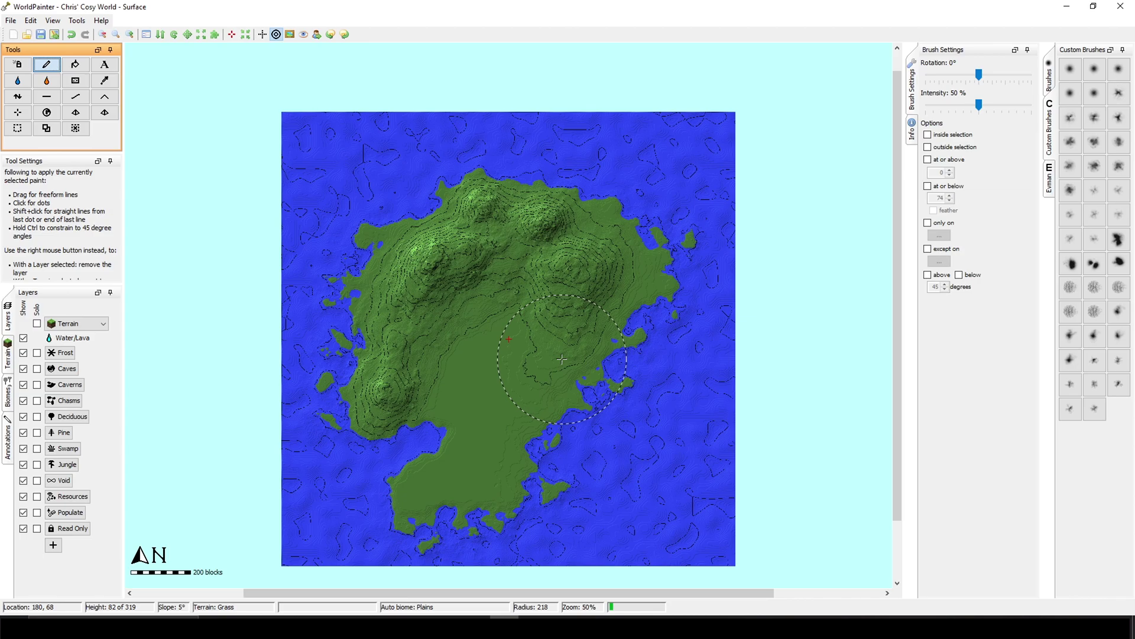
pyautogui.scroll(4, 562, 359)
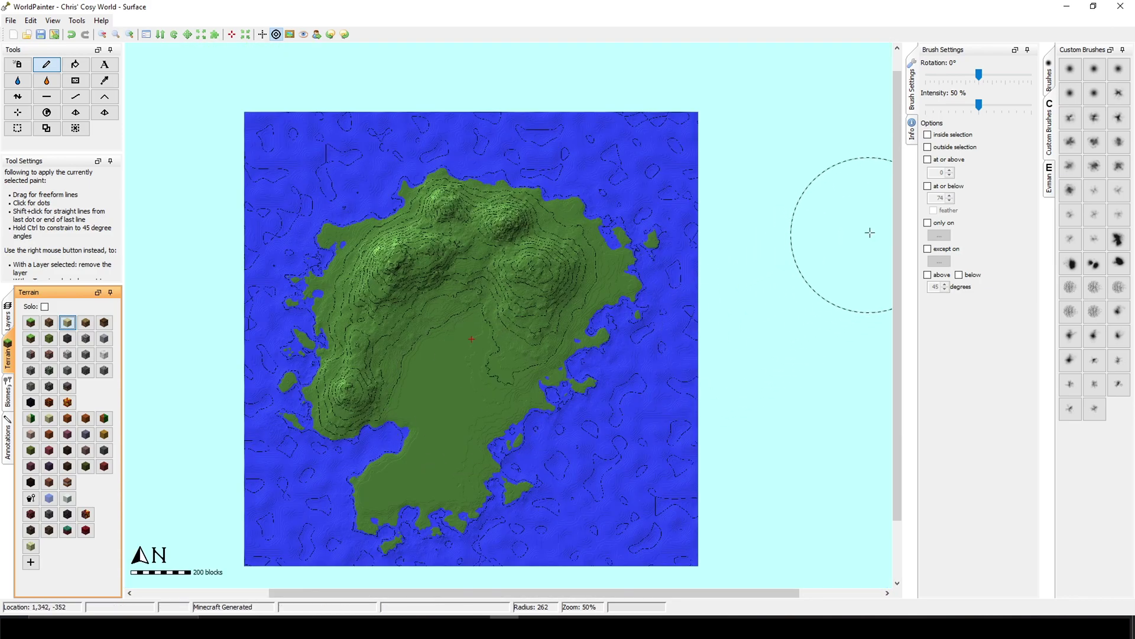
# Paint sand along the island's coastline, limited to heights at or above 71 and at or below 73, and hide the Water/Lava layer.
pyautogui.click(930, 162)
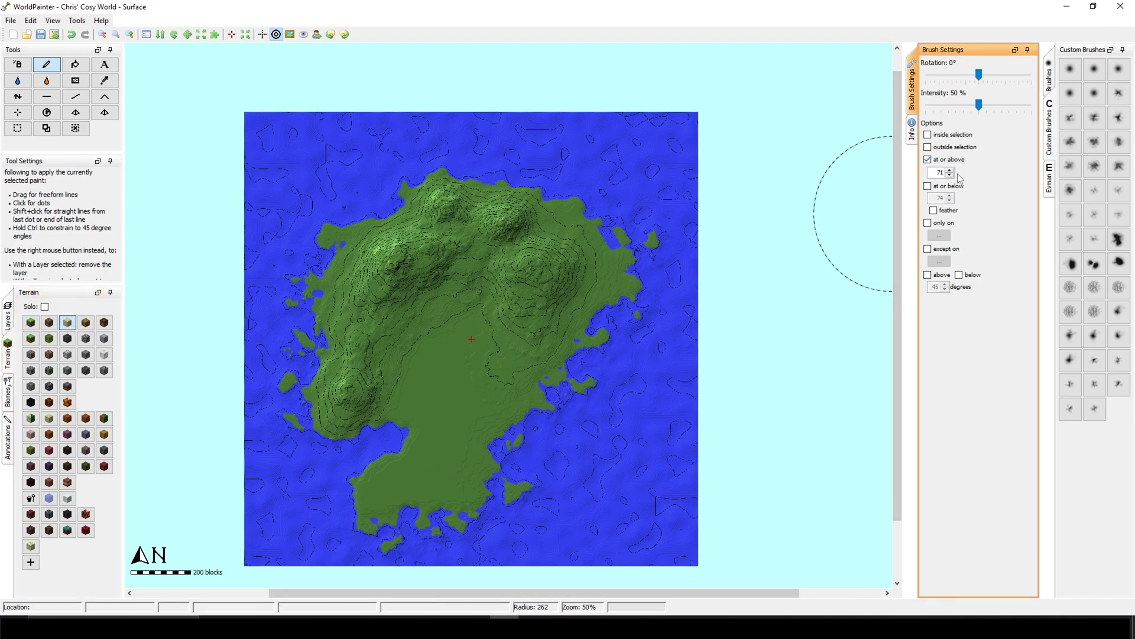
pyautogui.click(927, 186)
pyautogui.click(941, 198)
pyautogui.press('BackSpace')
pyautogui.write('3')
pyautogui.scroll(-2, 471, 283)
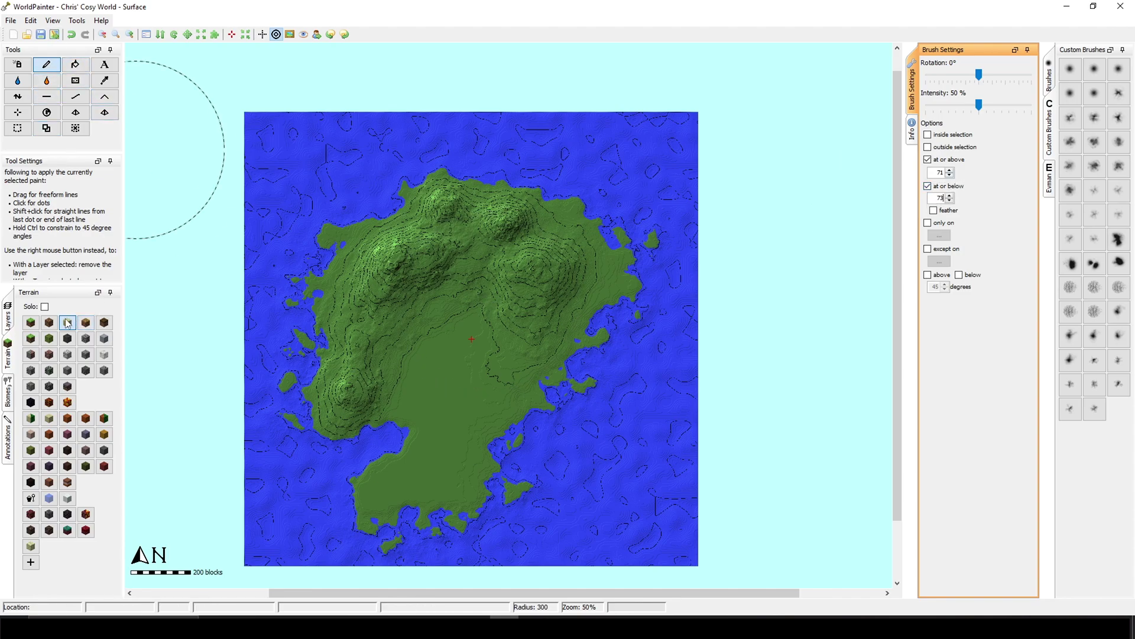
pyautogui.moveTo(365, 509)
pyautogui.mouseDown()
pyautogui.moveTo(456, 487)
pyautogui.moveTo(495, 443)
pyautogui.mouseUp()
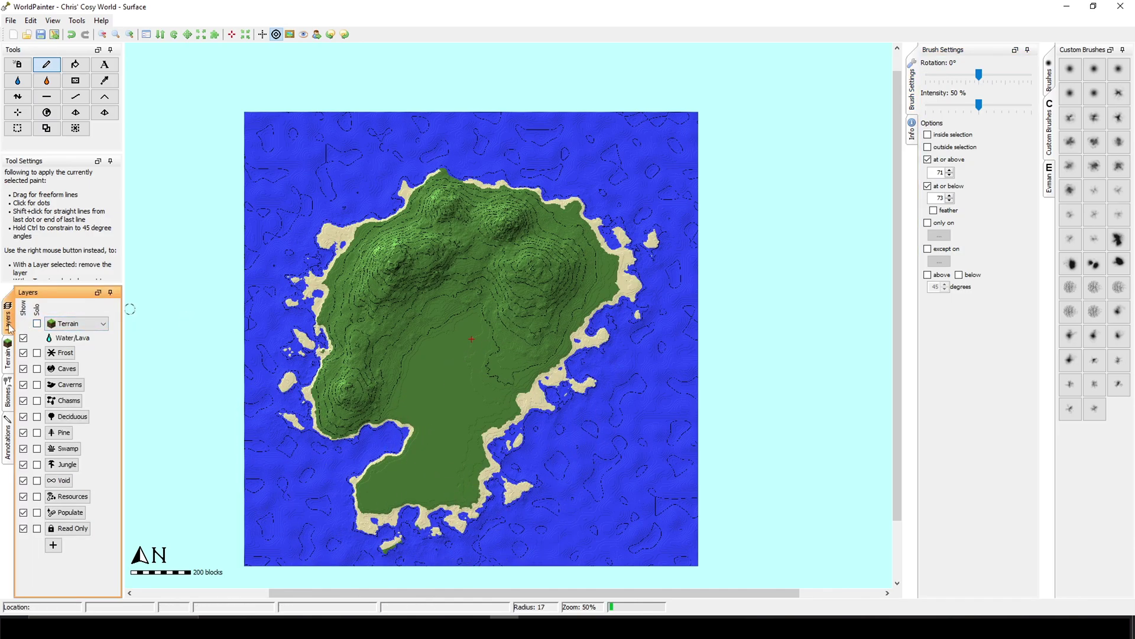
pyautogui.click(24, 338)
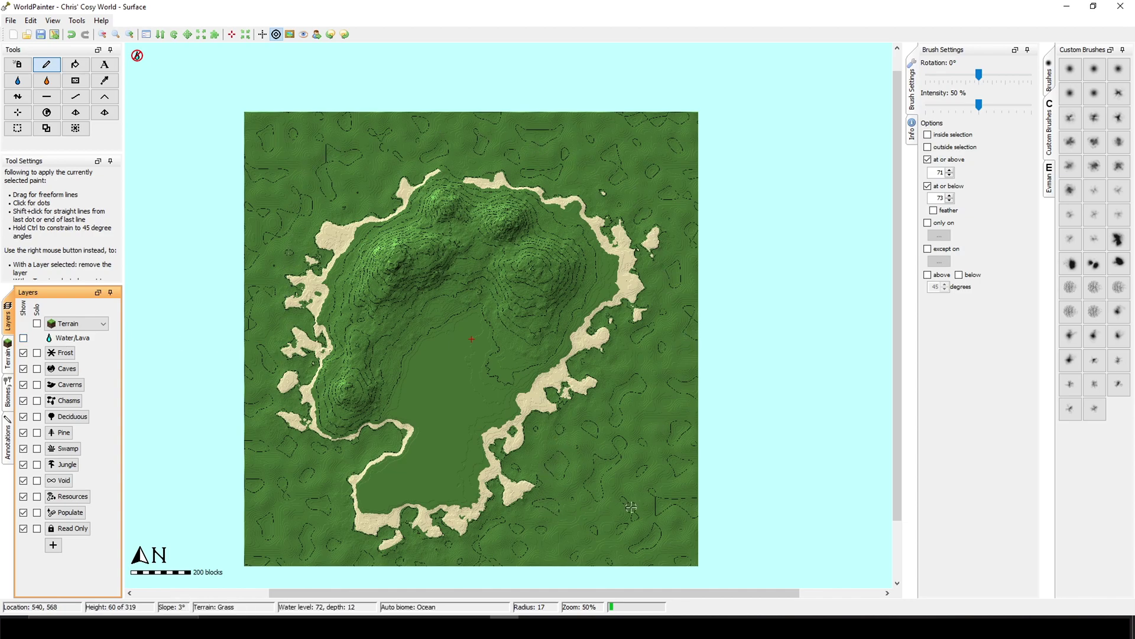
pyautogui.click(31, 21)
pyautogui.click(97, 178)
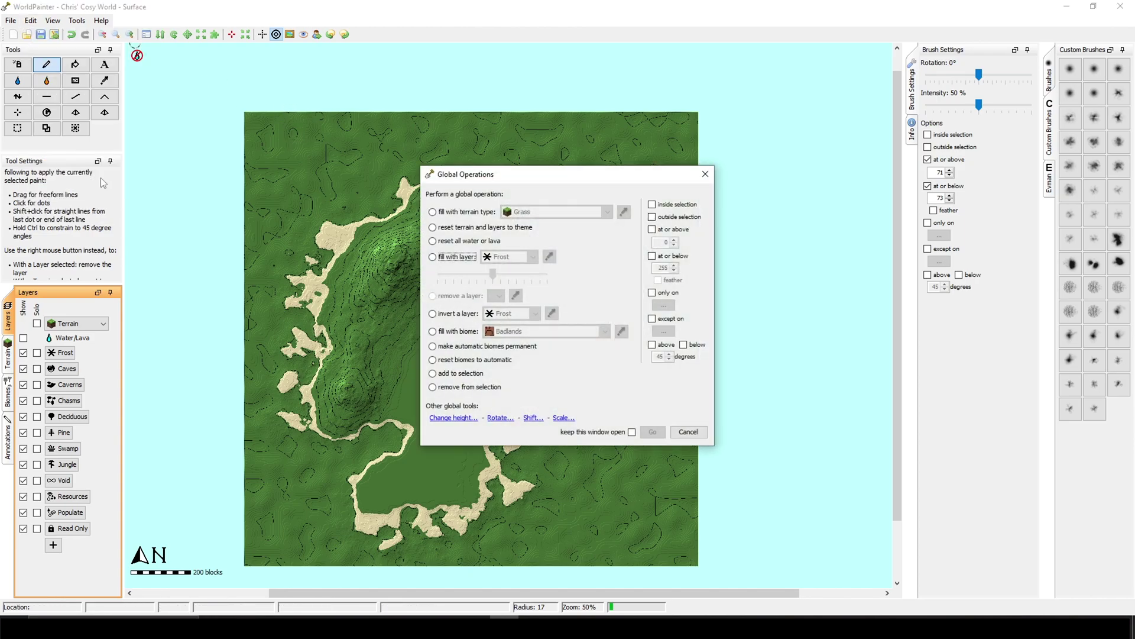
pyautogui.click(450, 211)
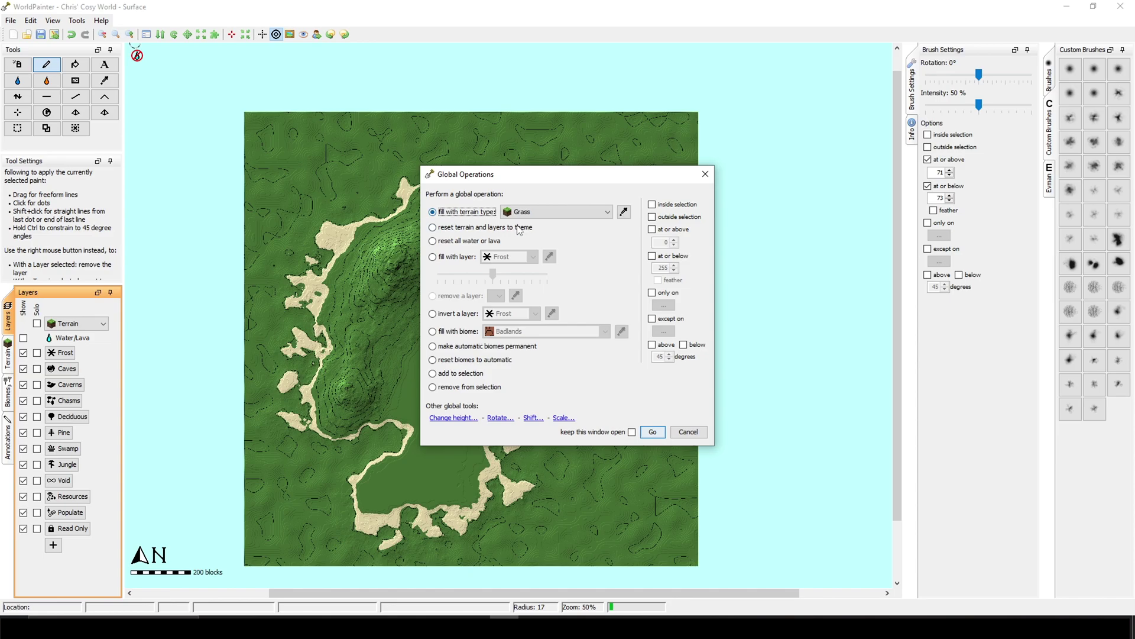
pyautogui.click(587, 211)
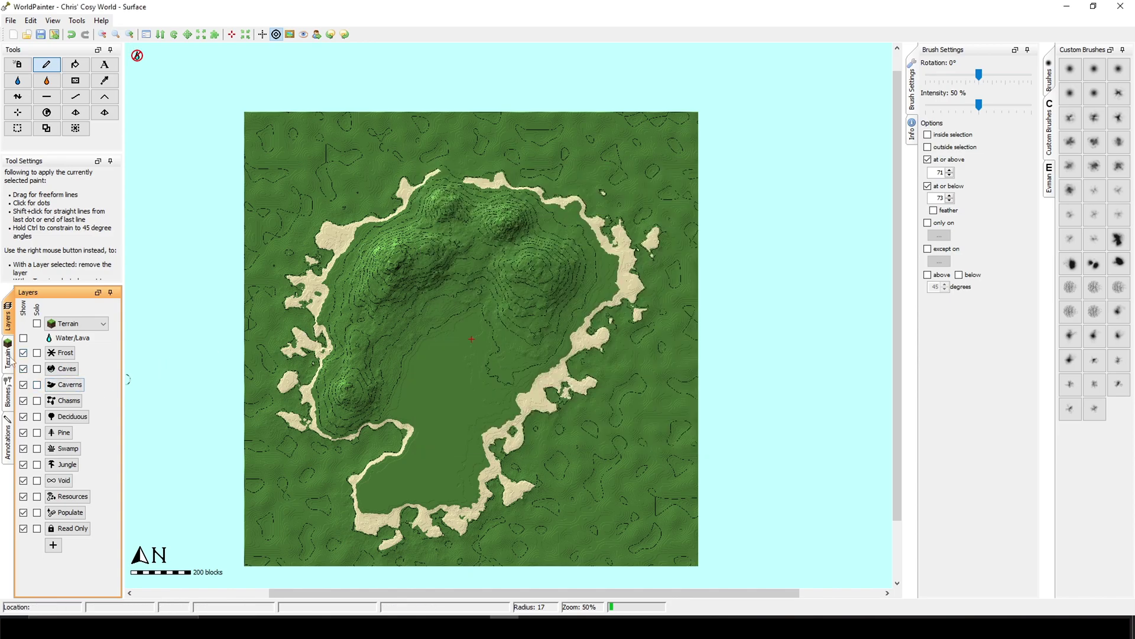
# Start a new complex custom terrain material and set its first block to coarse_dirt.
pyautogui.click(10, 358)
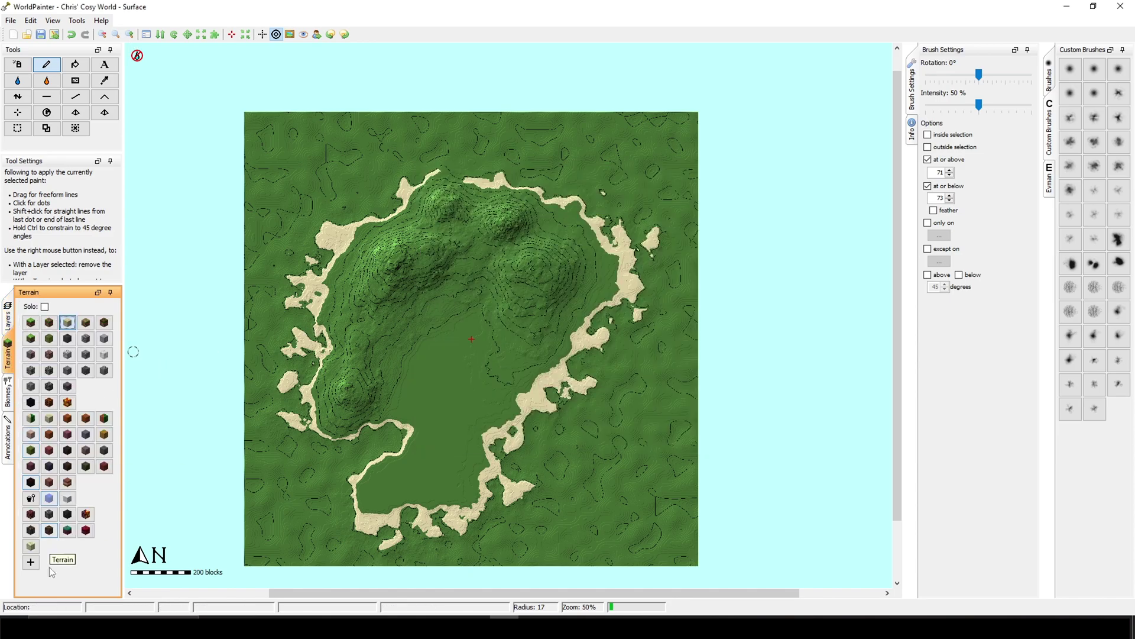
pyautogui.click(31, 562)
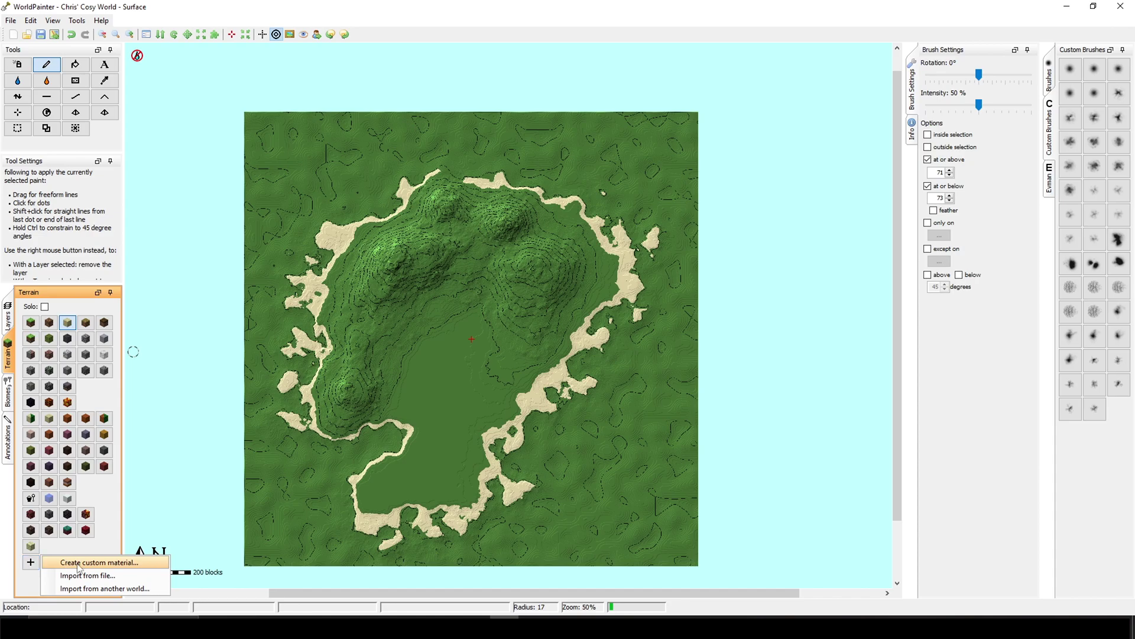
pyautogui.click(79, 564)
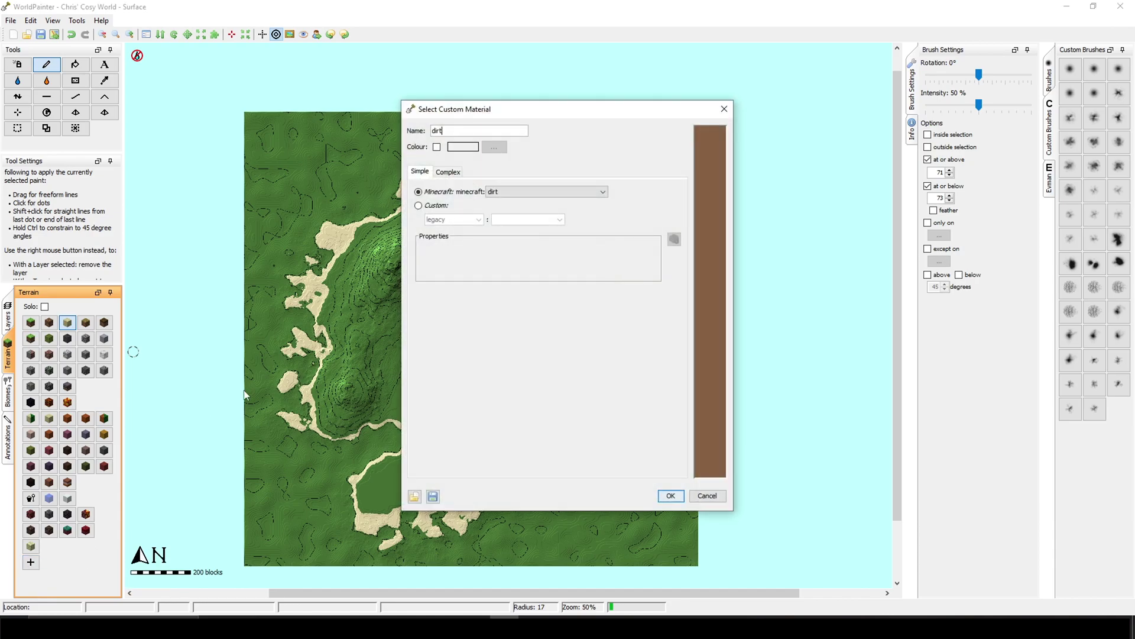
pyautogui.click(447, 173)
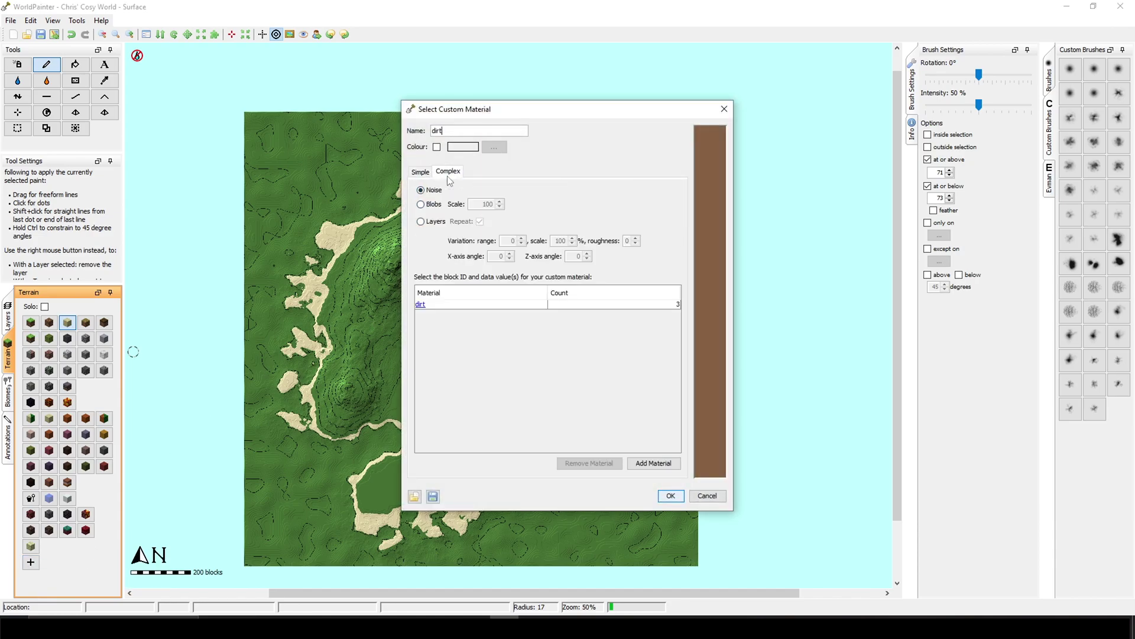
pyautogui.click(420, 304)
pyautogui.click(572, 261)
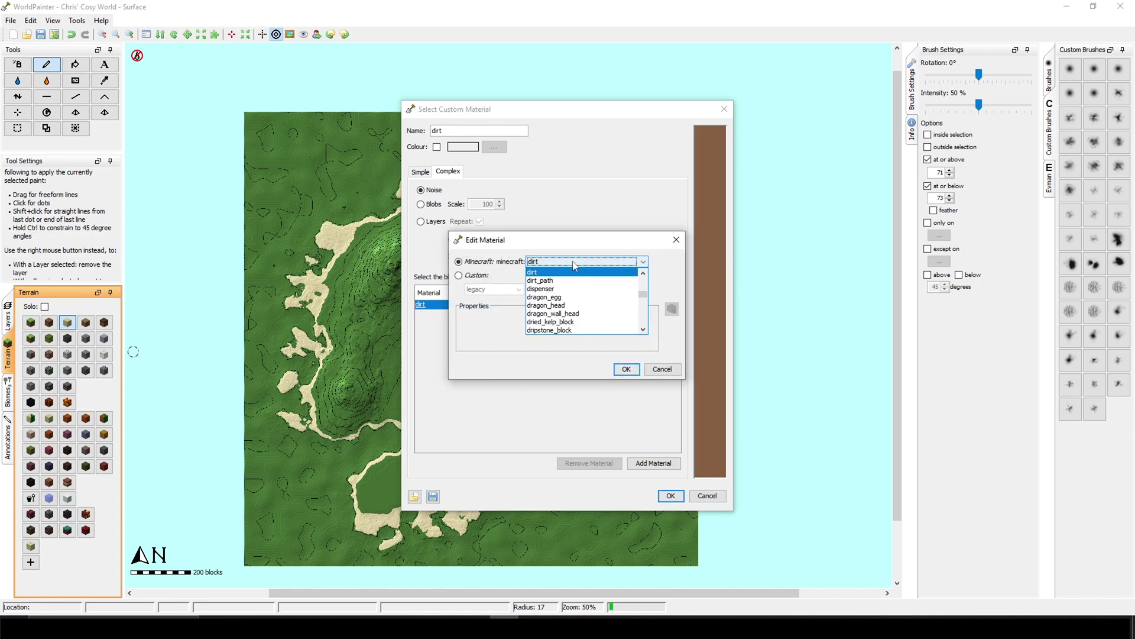
pyautogui.scroll(15, 567, 295)
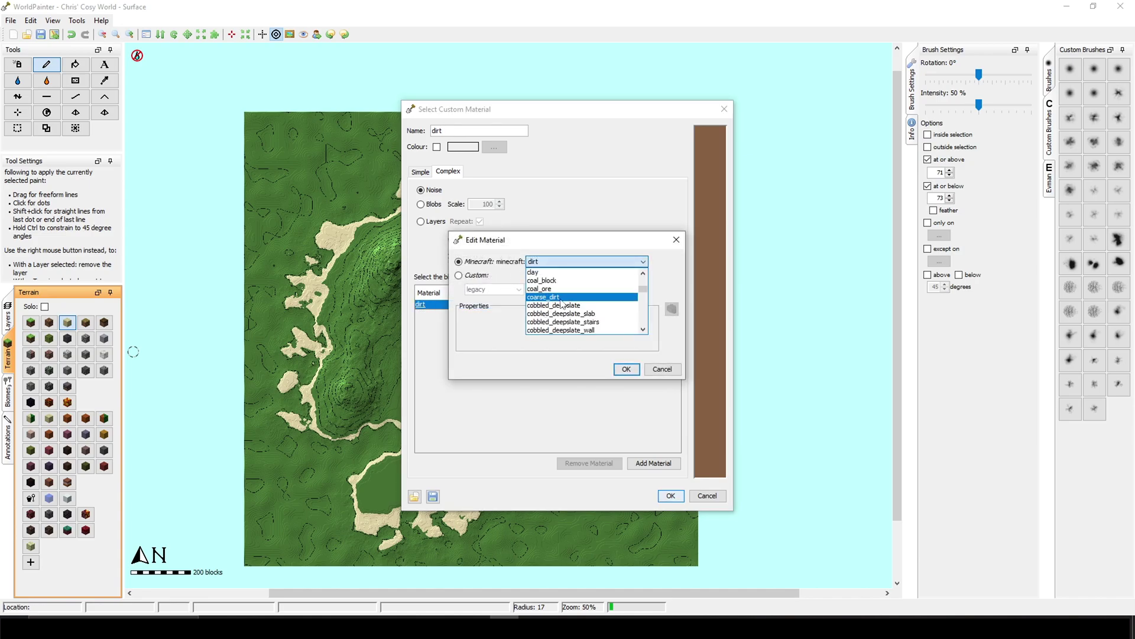
pyautogui.click(542, 297)
pyautogui.click(626, 369)
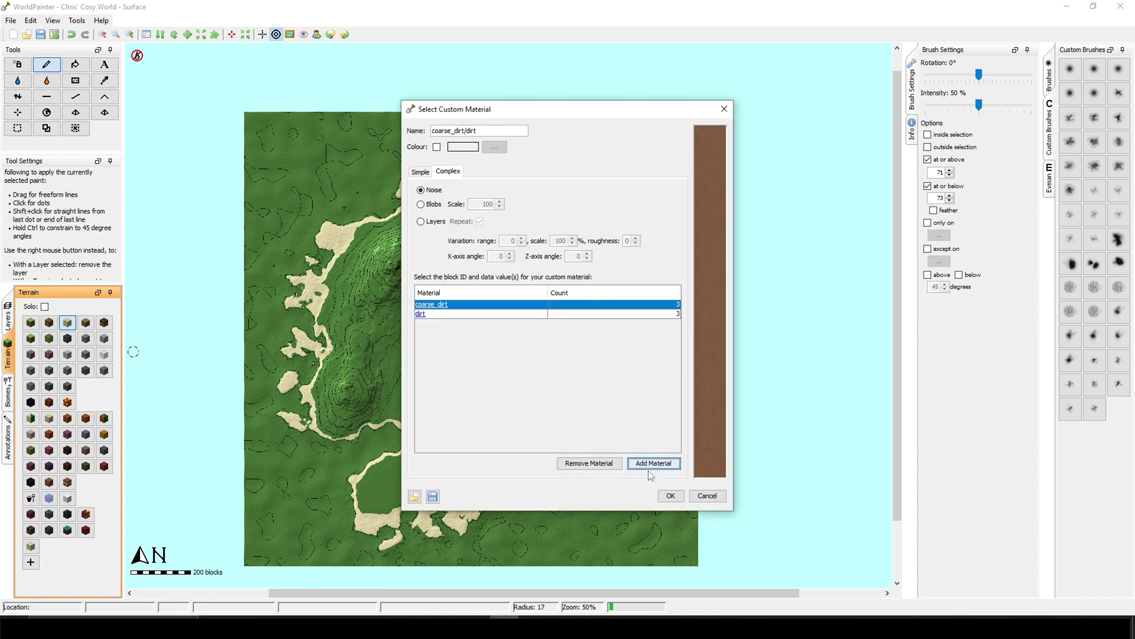
# Add sand and gravel to the custom material and create it with a blobs pattern at scale 100.
pyautogui.click(422, 315)
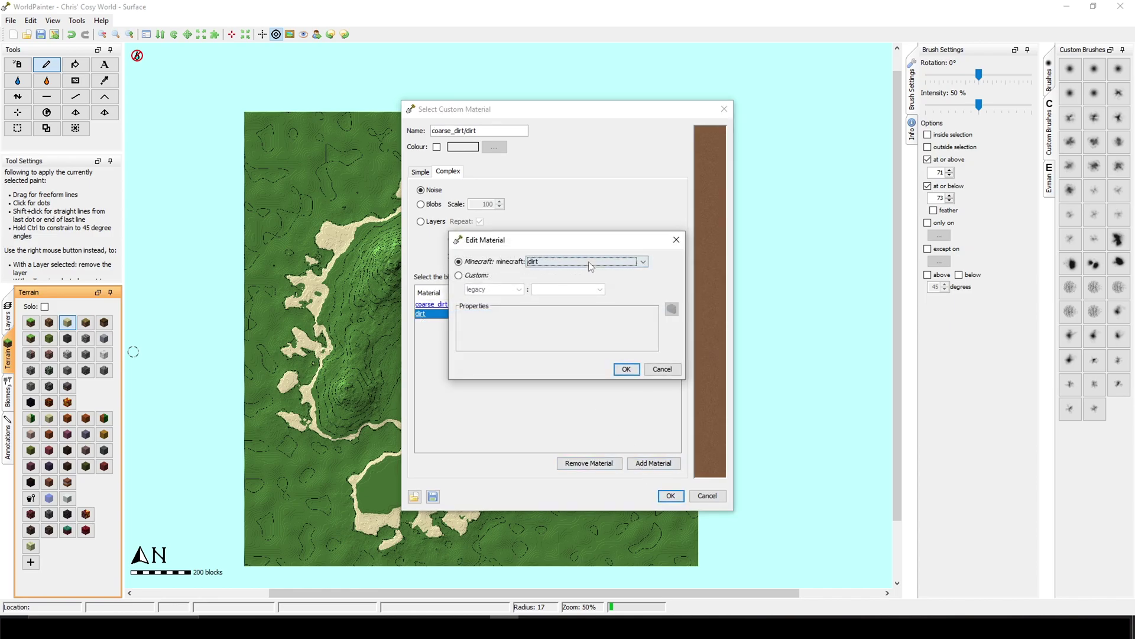
pyautogui.click(589, 262)
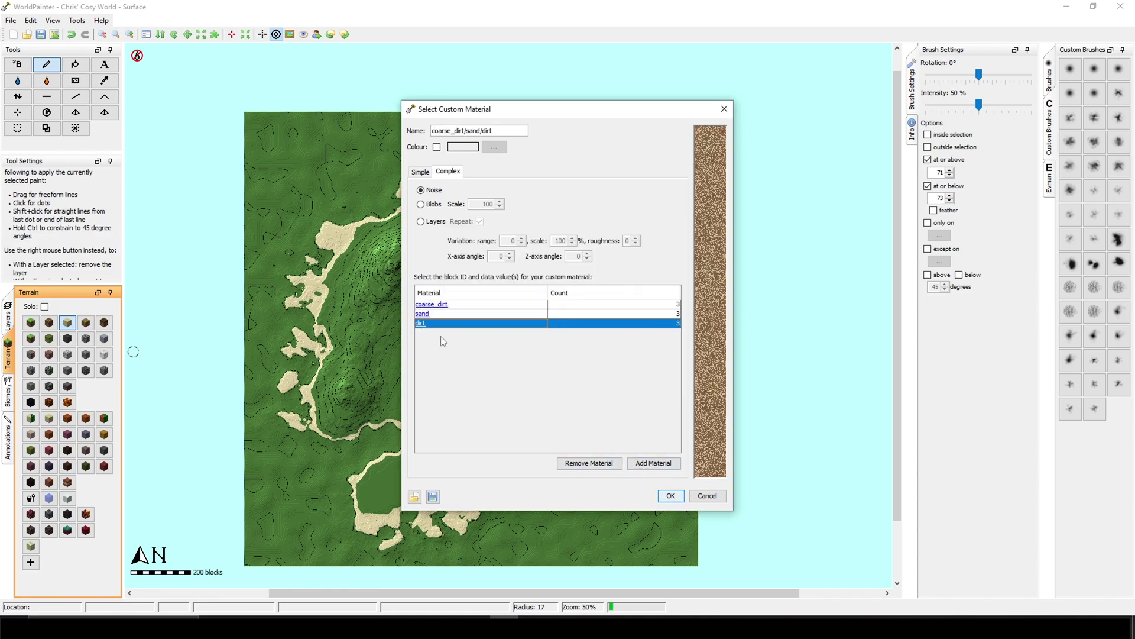
pyautogui.click(420, 324)
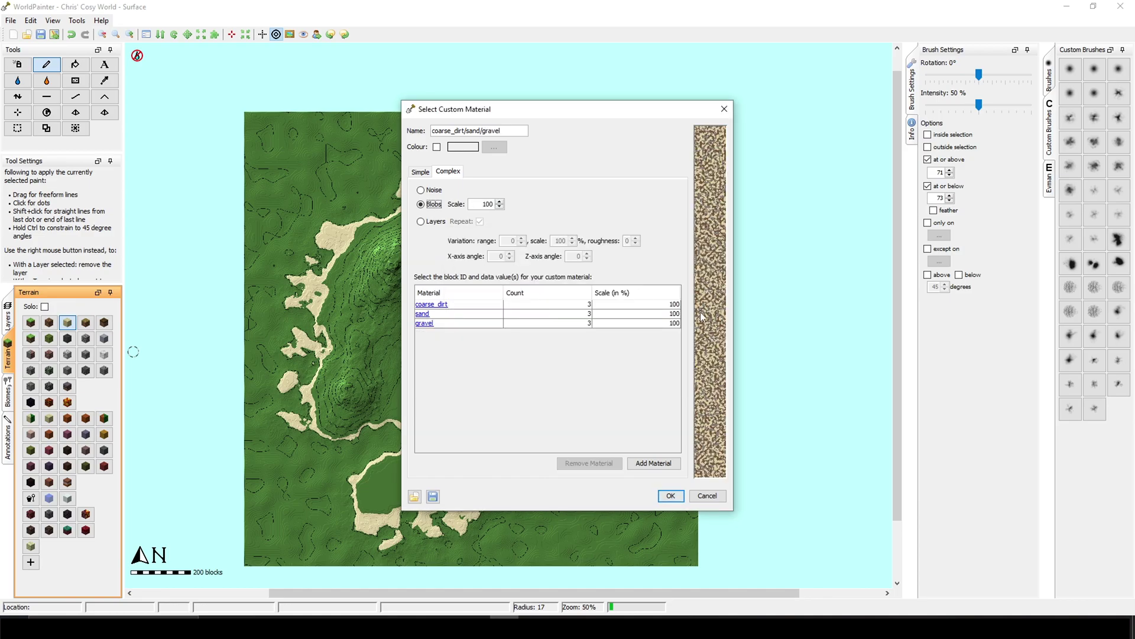
pyautogui.click(670, 496)
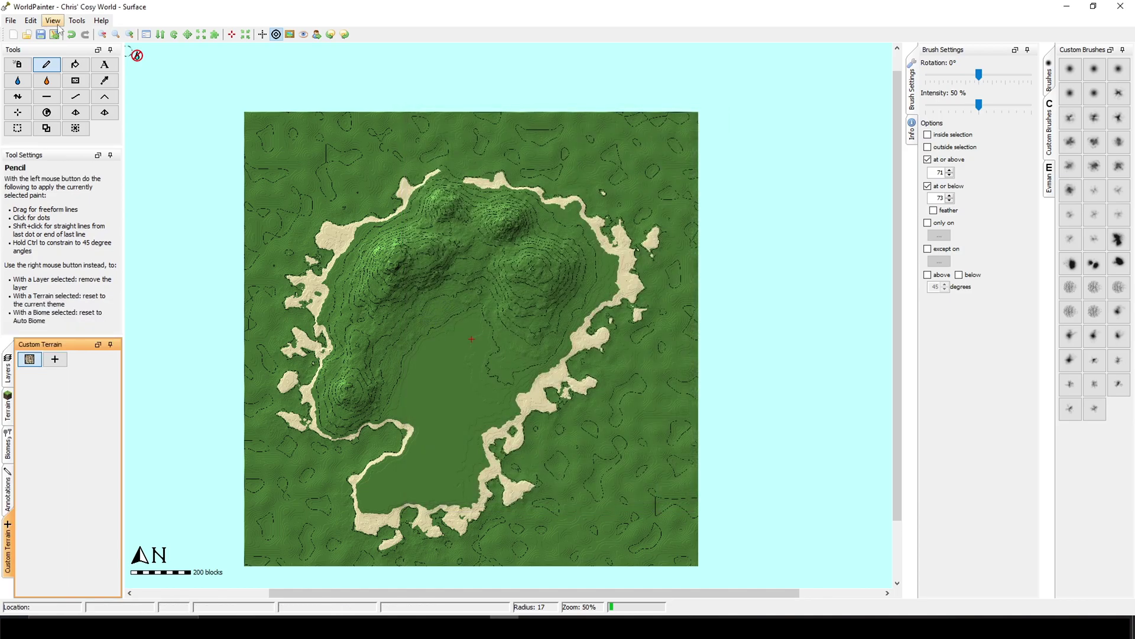
# Fill the whole seabed at or below height 70 with the coarse_dirt/sand/gravel terrain using a global operation.
pyautogui.click(53, 20)
pyautogui.moveTo(31, 20)
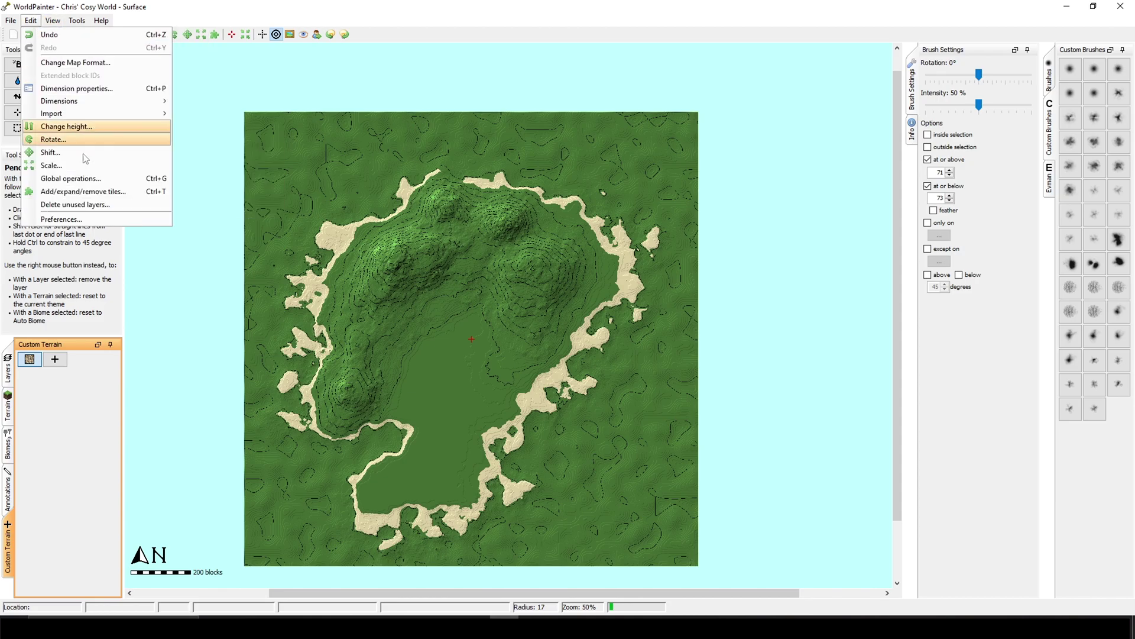
pyautogui.click(74, 178)
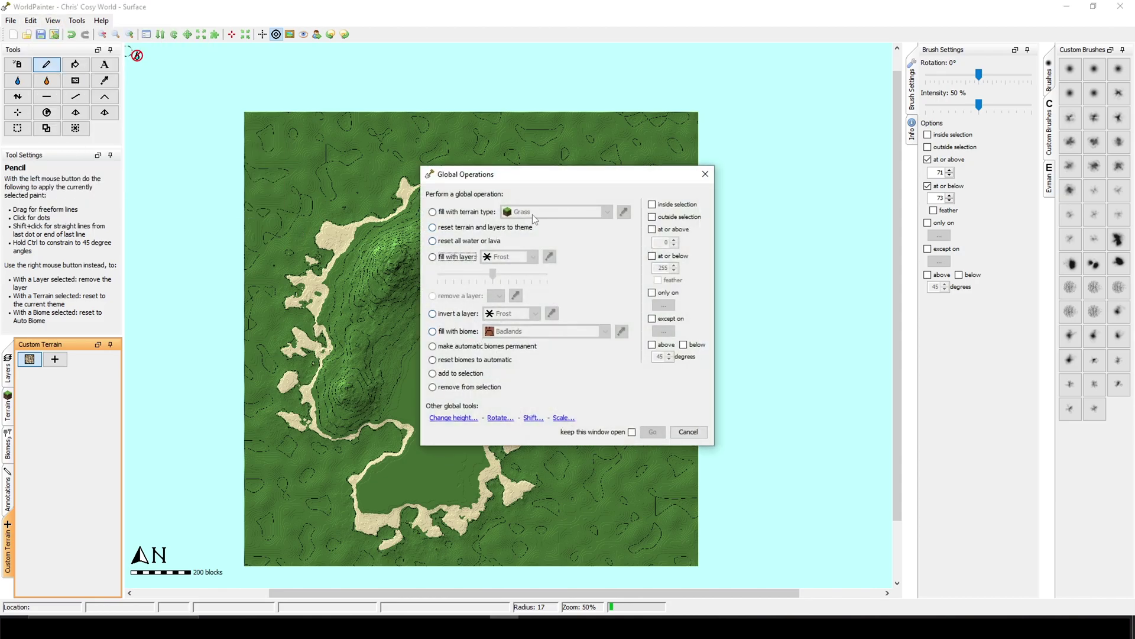
pyautogui.click(464, 211)
pyautogui.click(562, 215)
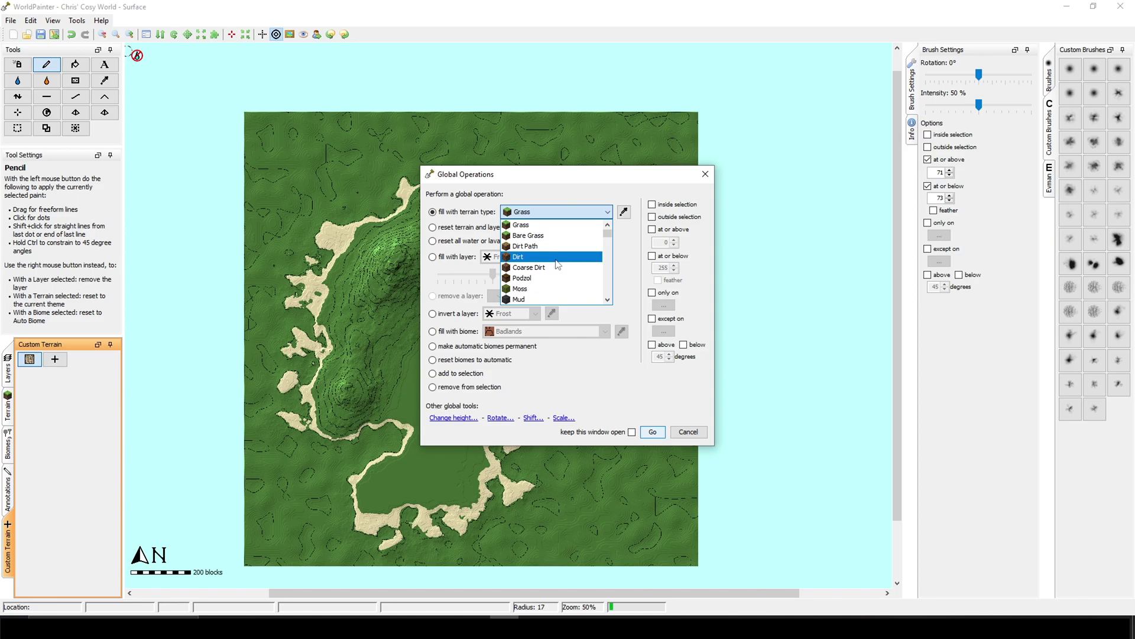
pyautogui.scroll(-15, 556, 266)
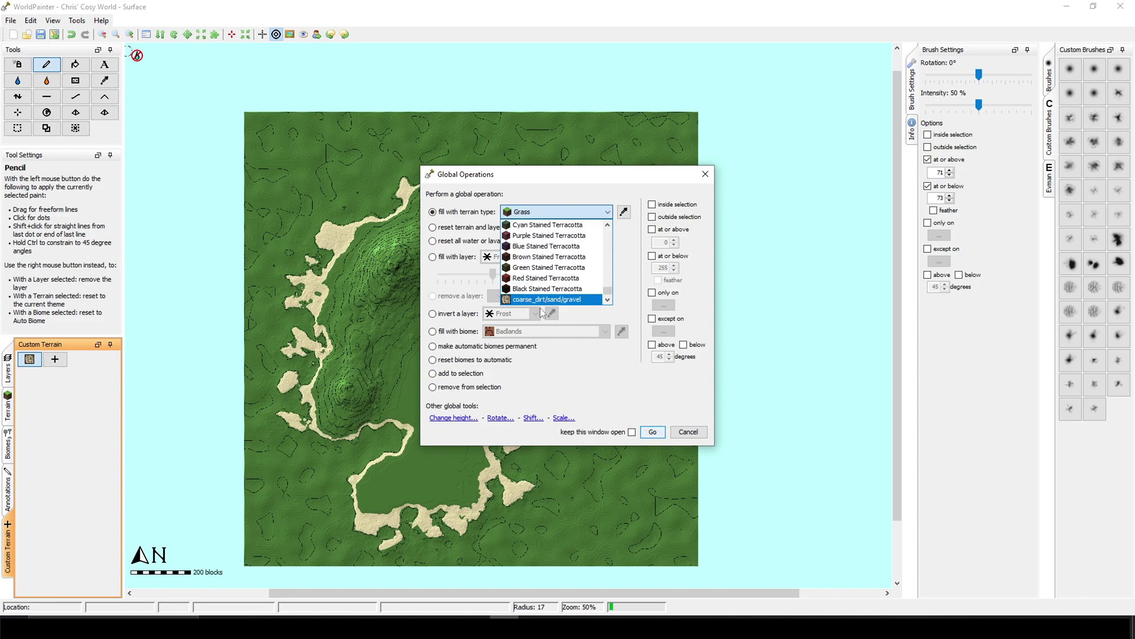
pyautogui.click(530, 300)
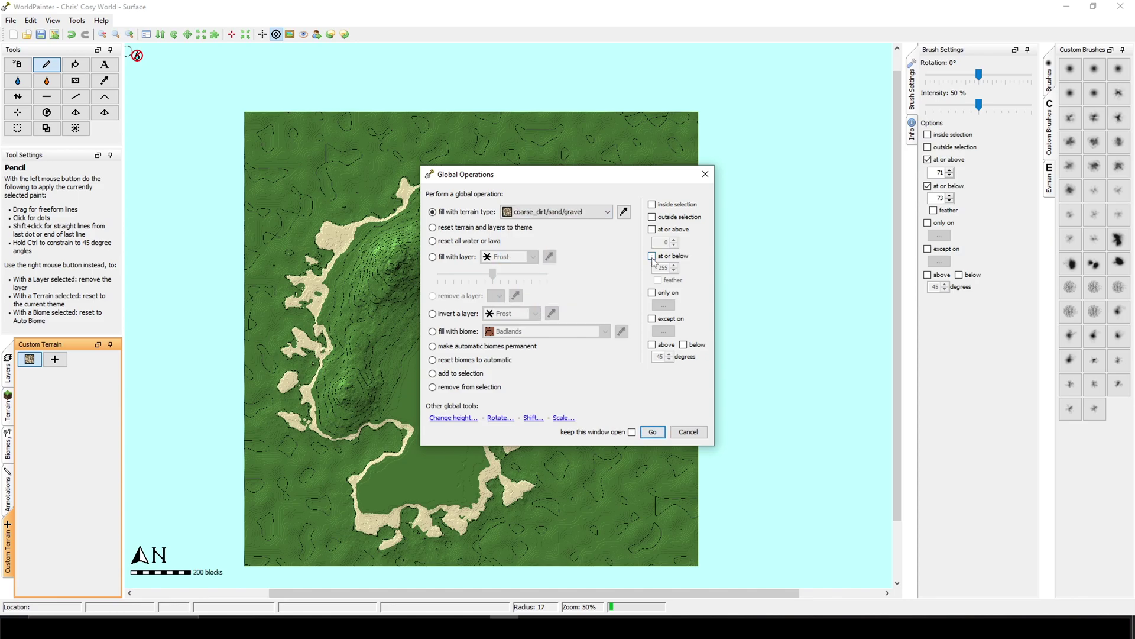
pyautogui.click(652, 256)
pyautogui.write('70')
pyautogui.click(651, 432)
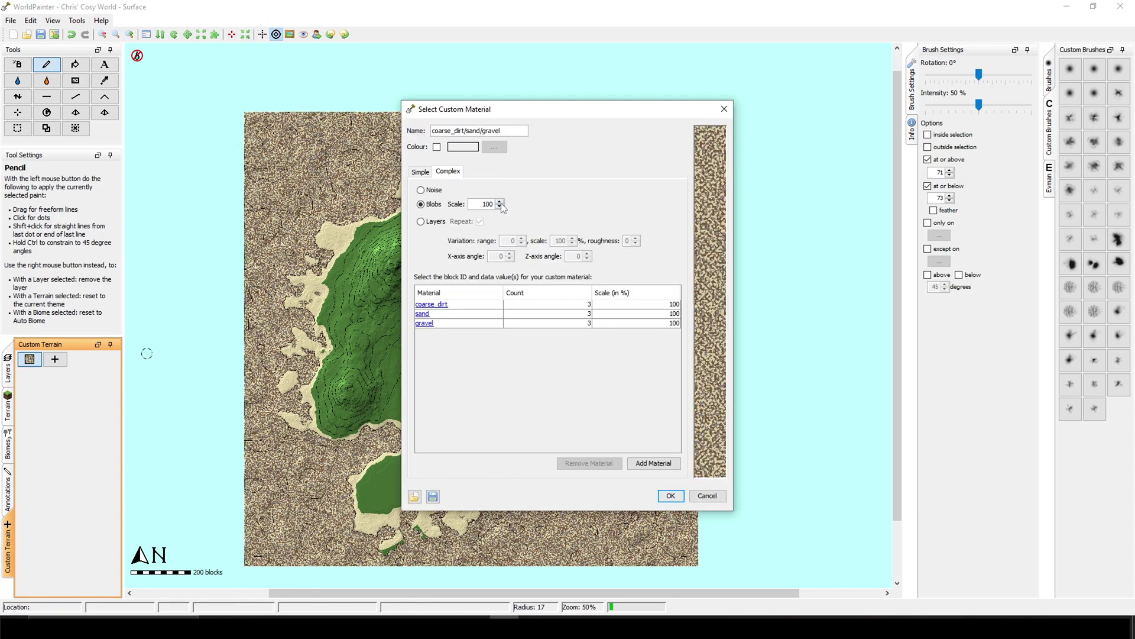
# Enlarge the blob scale of the coarse_dirt/sand/gravel terrain and show the Water/Lava layer again.
pyautogui.press('Return')
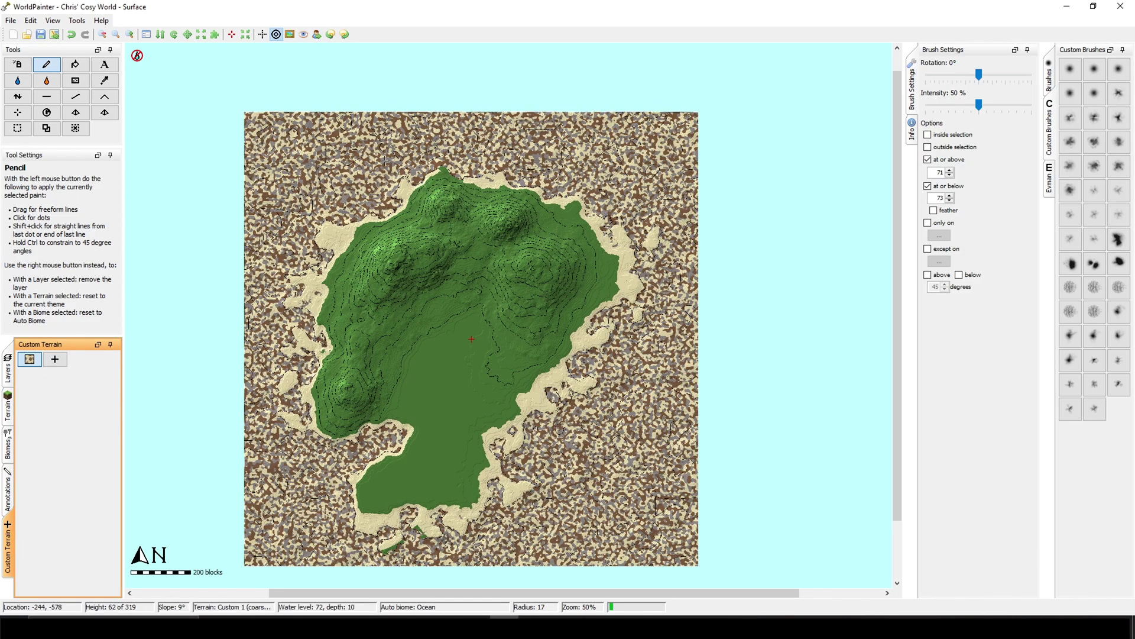
pyautogui.moveTo(8, 369)
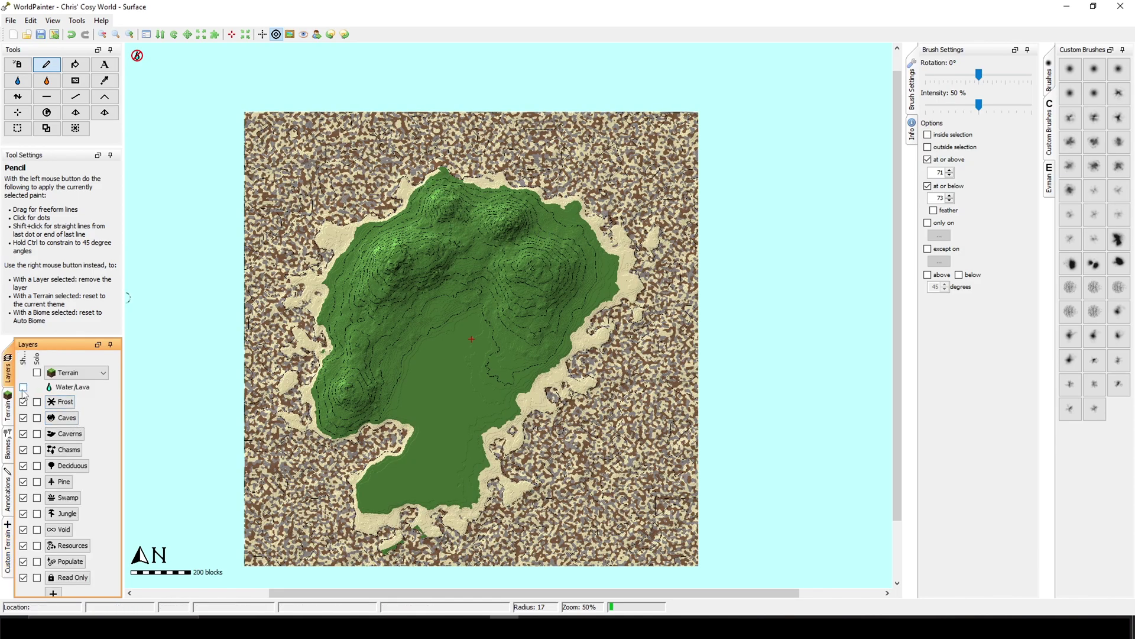
pyautogui.click(23, 387)
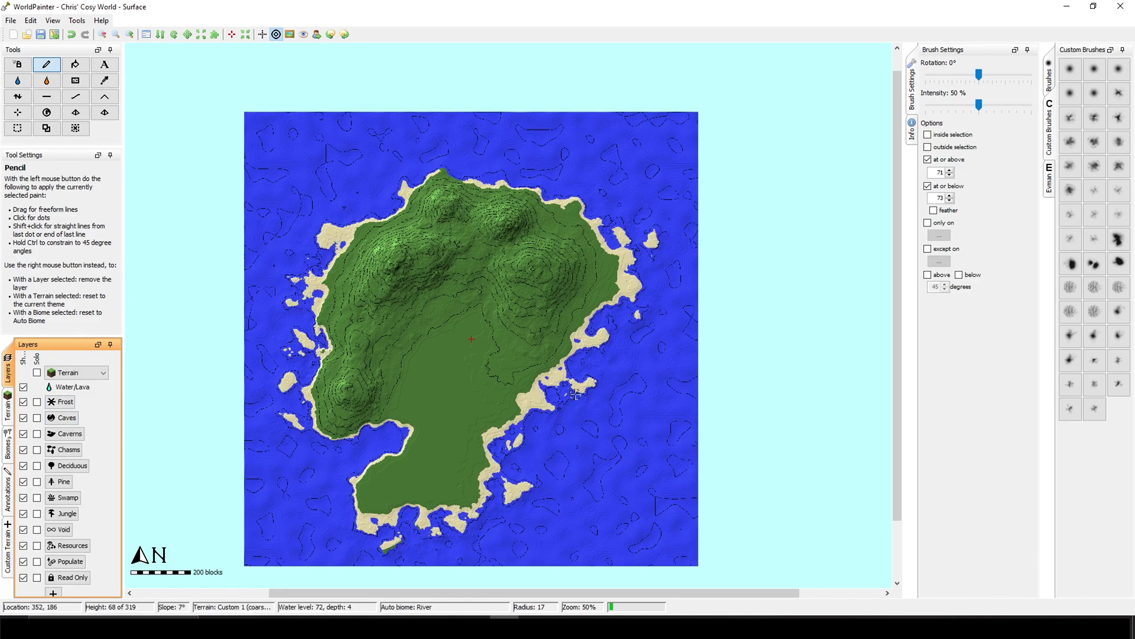
# Create a second custom terrain material as a noise mix of andesite, stone and tuff.
pyautogui.moveTo(8, 407)
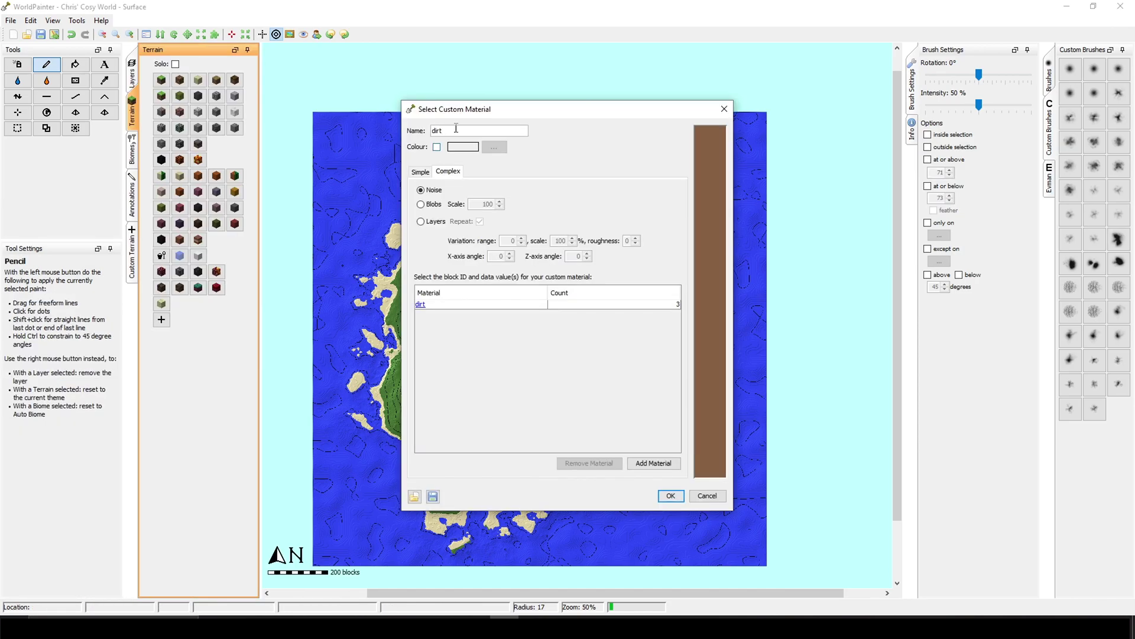
pyautogui.click(421, 304)
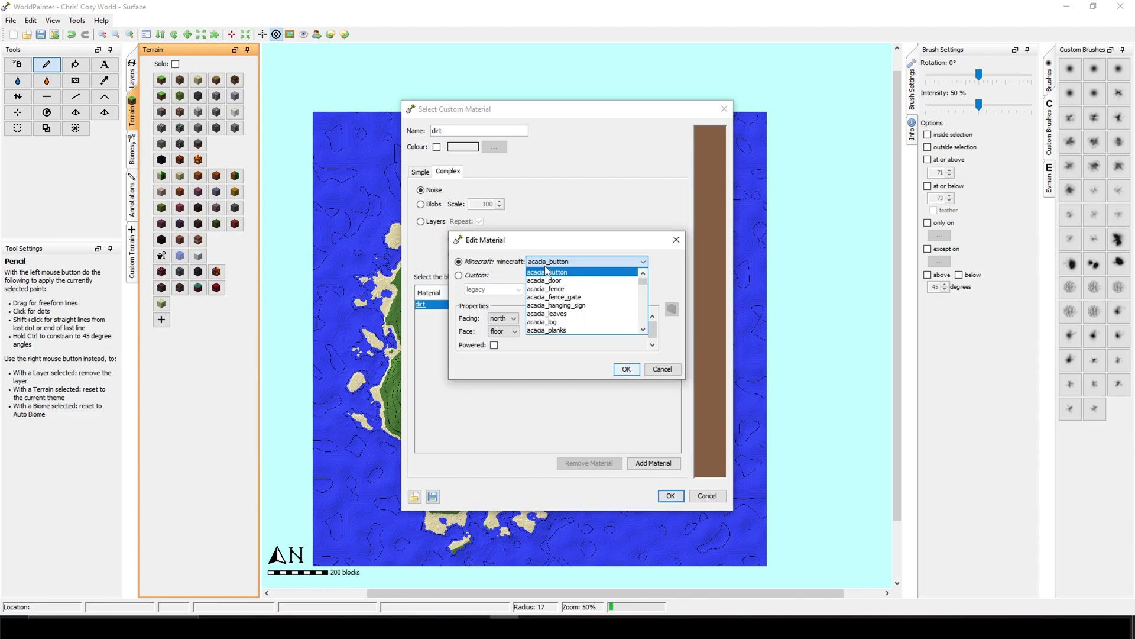
pyautogui.write('an')
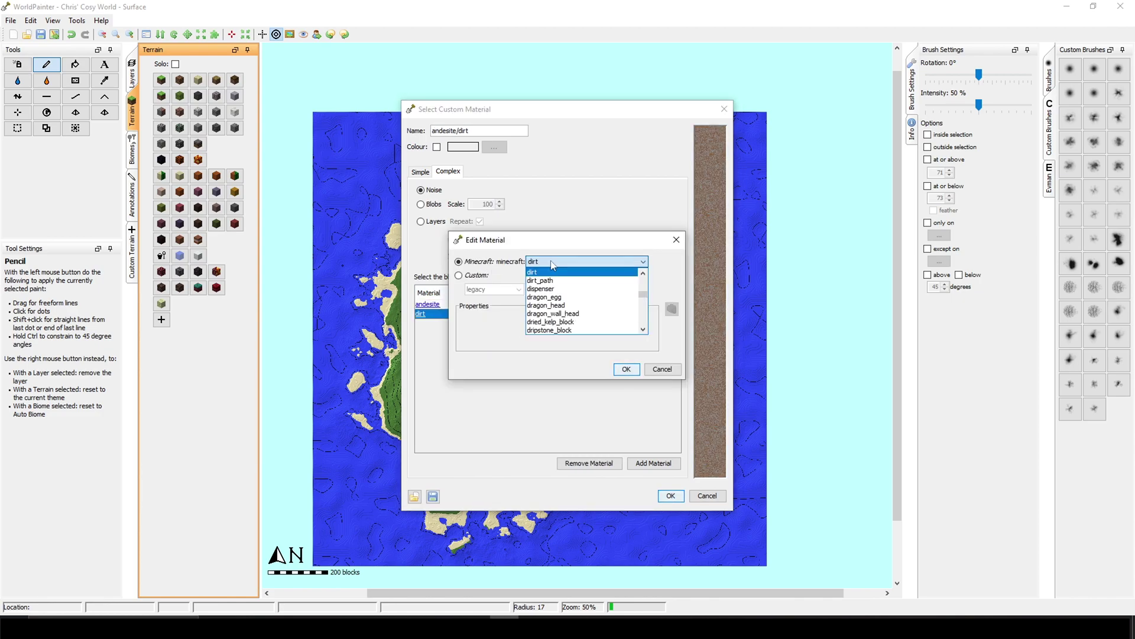
pyautogui.write('tube_coral')
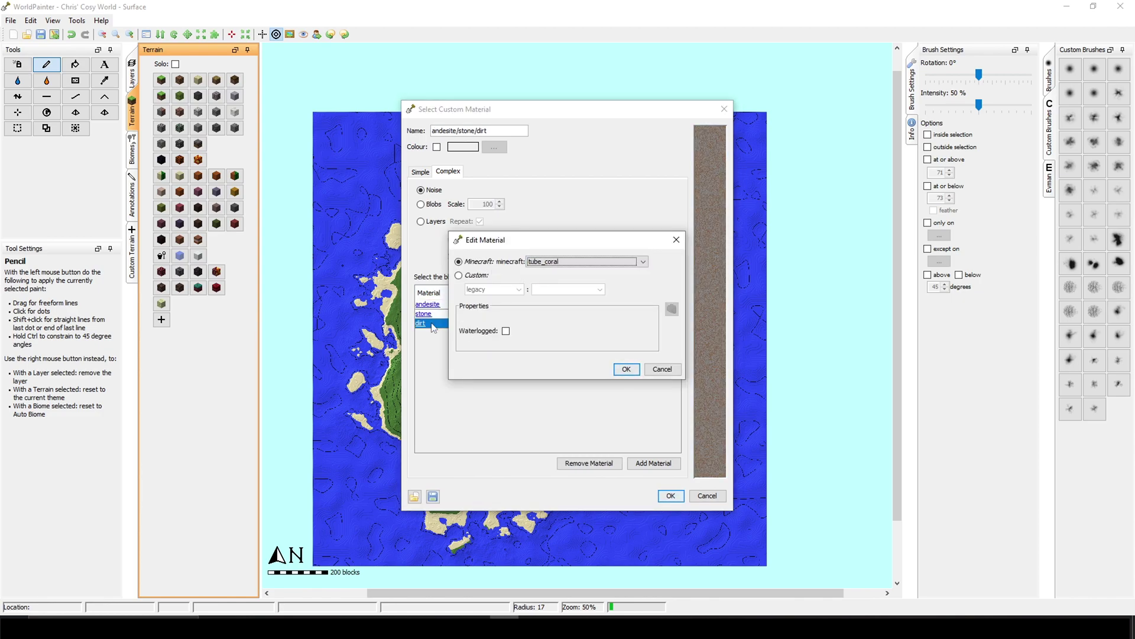
pyautogui.click(626, 369)
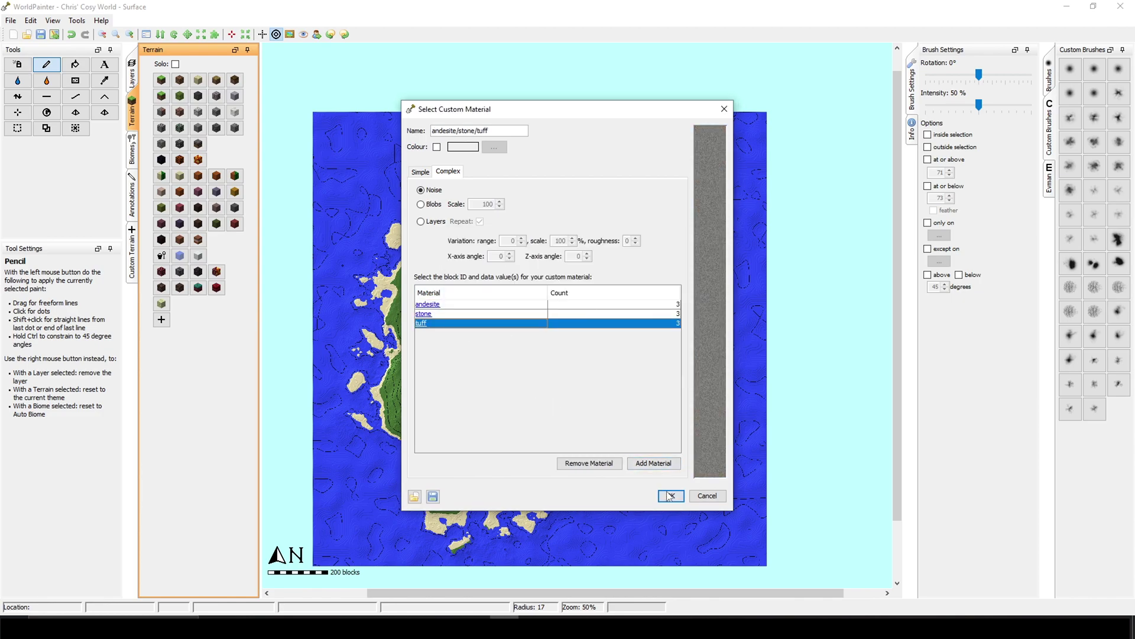
pyautogui.click(670, 495)
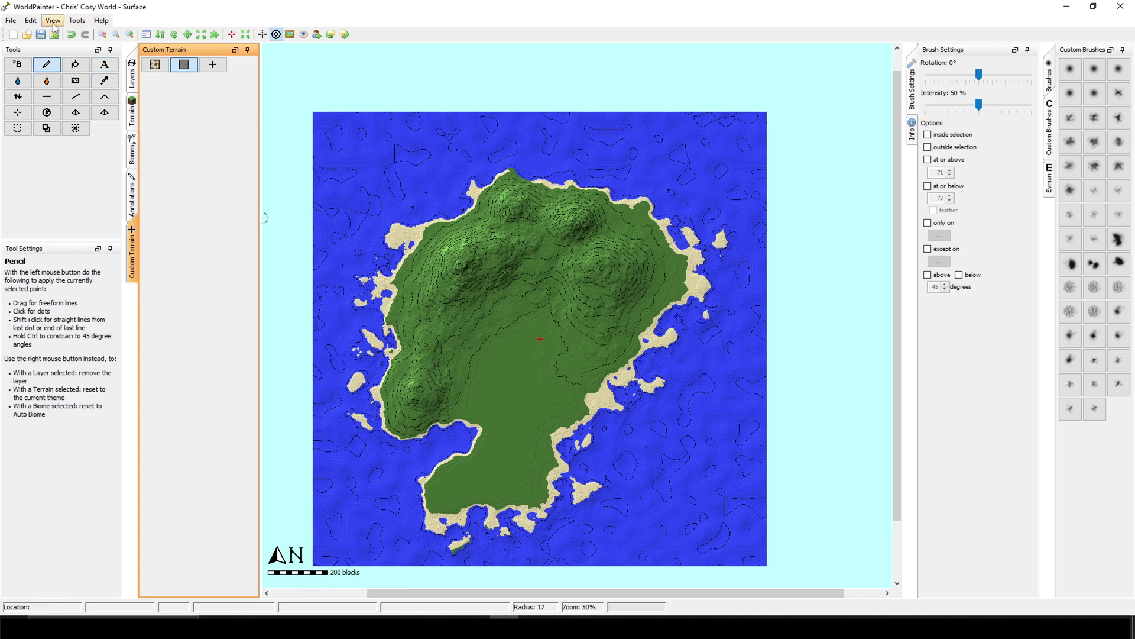
# Fill all slopes above 45 degrees with the andesite/stone/tuff terrain using a global operation and check the mountains in 3D.
pyautogui.click(31, 20)
pyautogui.click(59, 175)
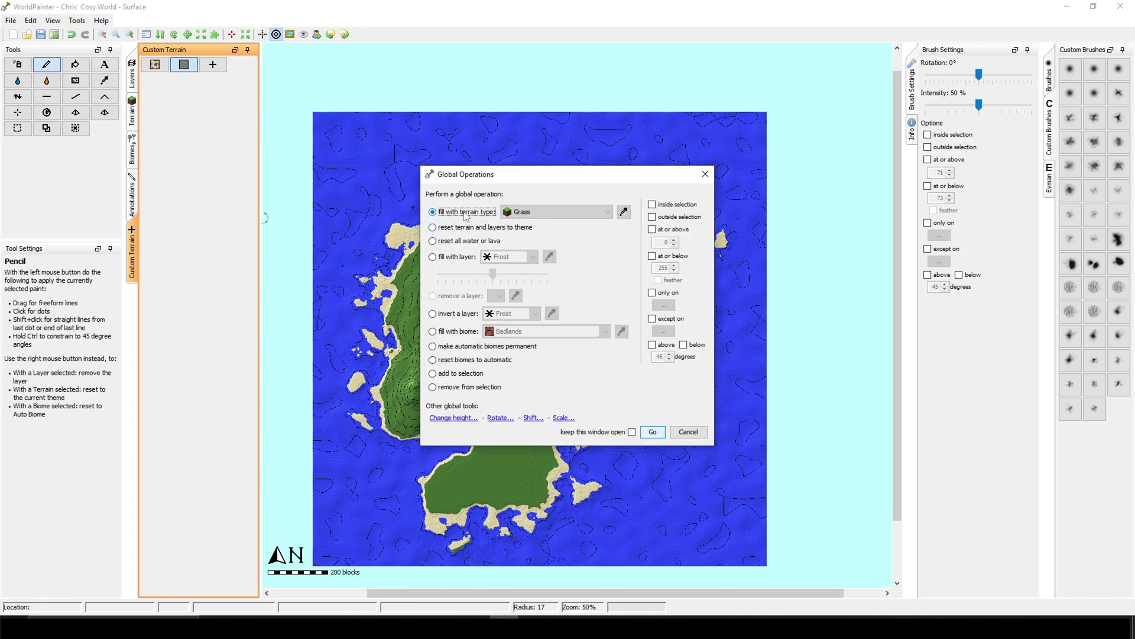
pyautogui.click(543, 211)
pyautogui.scroll(-20, 551, 295)
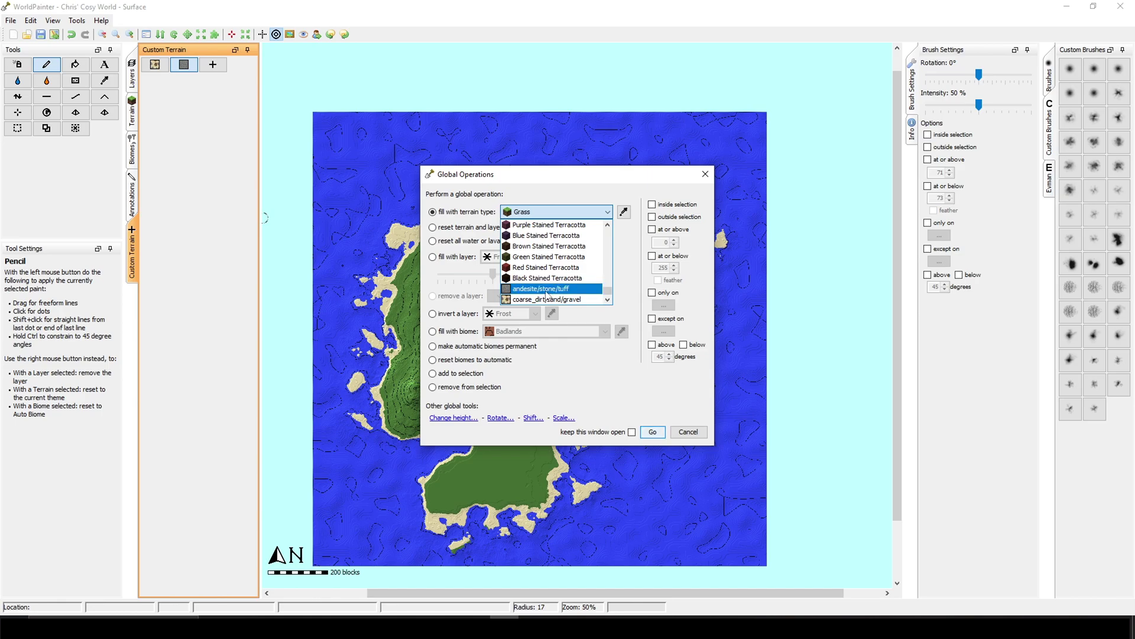
pyautogui.click(553, 289)
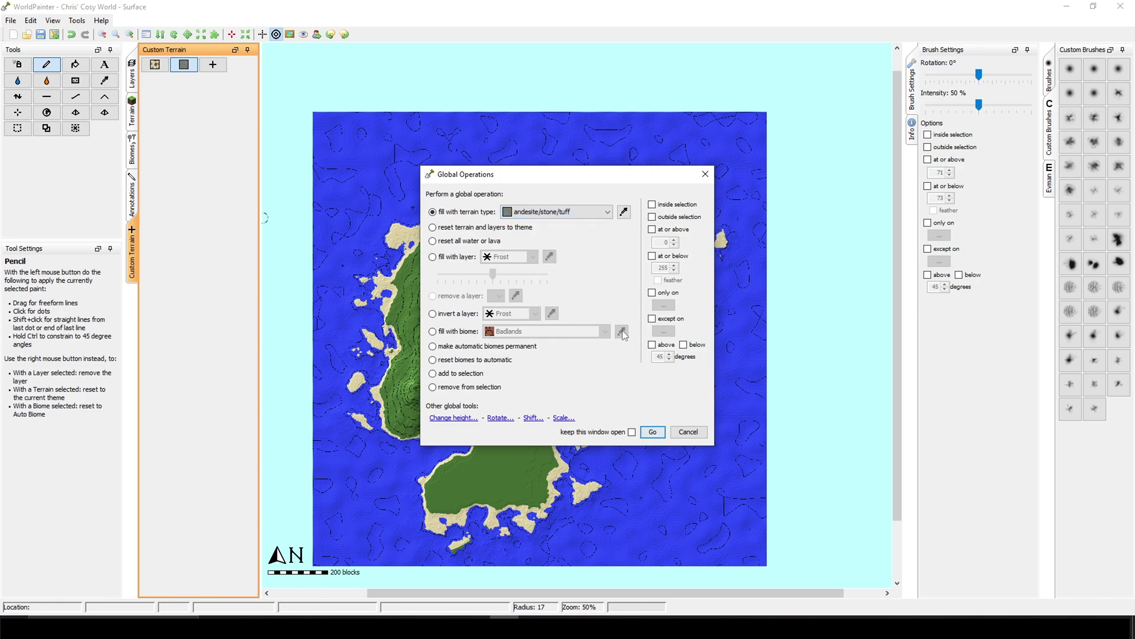
pyautogui.click(652, 344)
pyautogui.moveTo(541, 174); pyautogui.dragTo(810, 100)
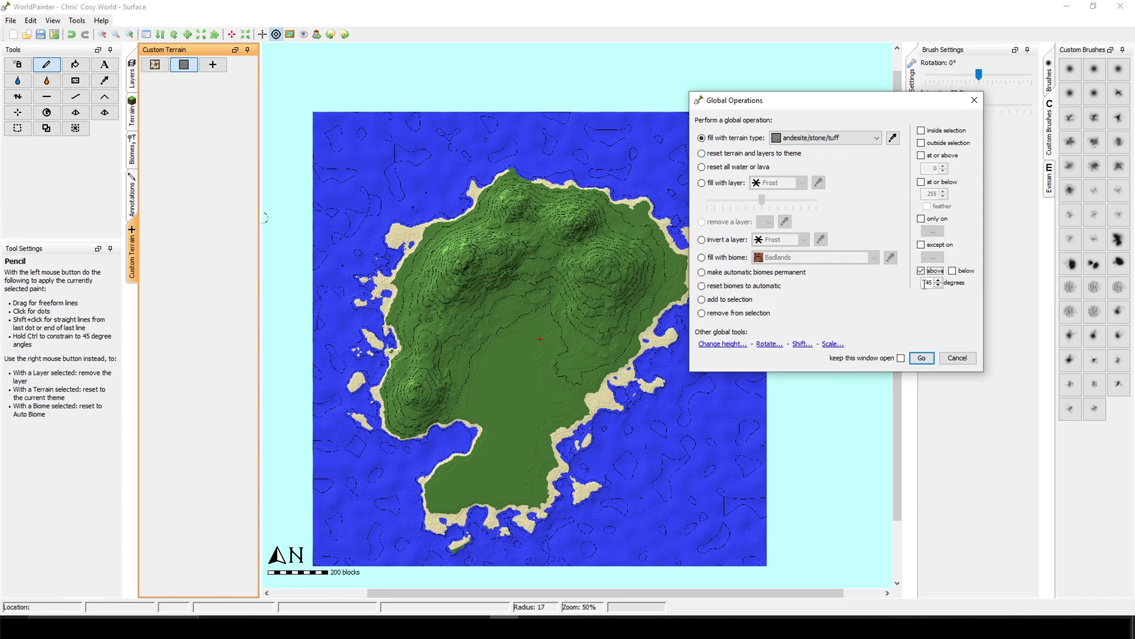
pyautogui.click(921, 357)
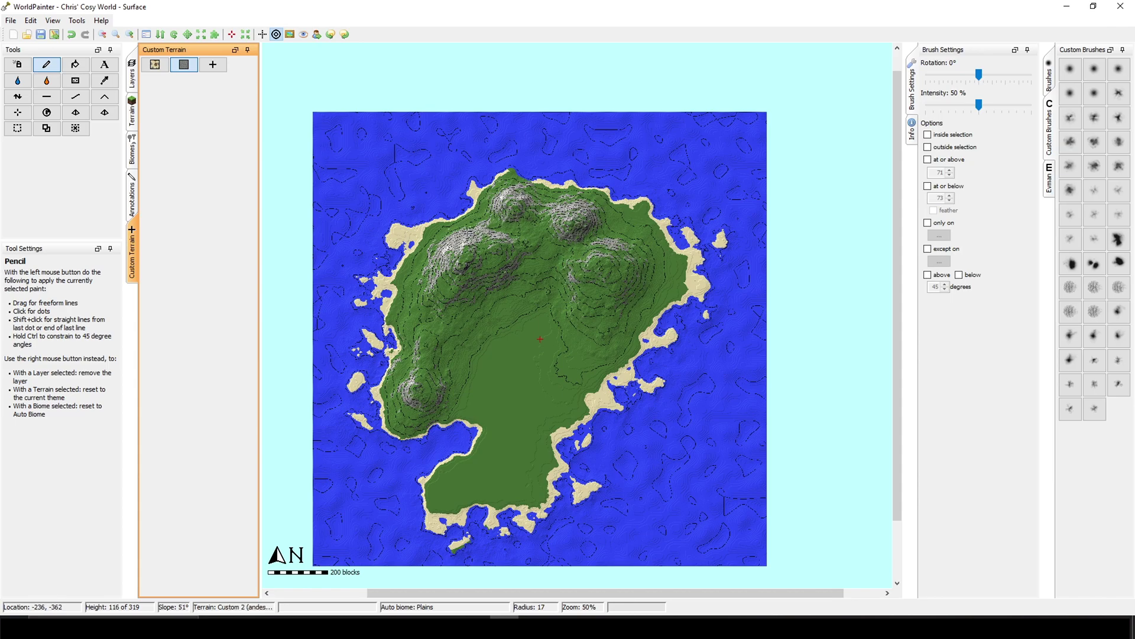
pyautogui.click(53, 21)
pyautogui.click(85, 183)
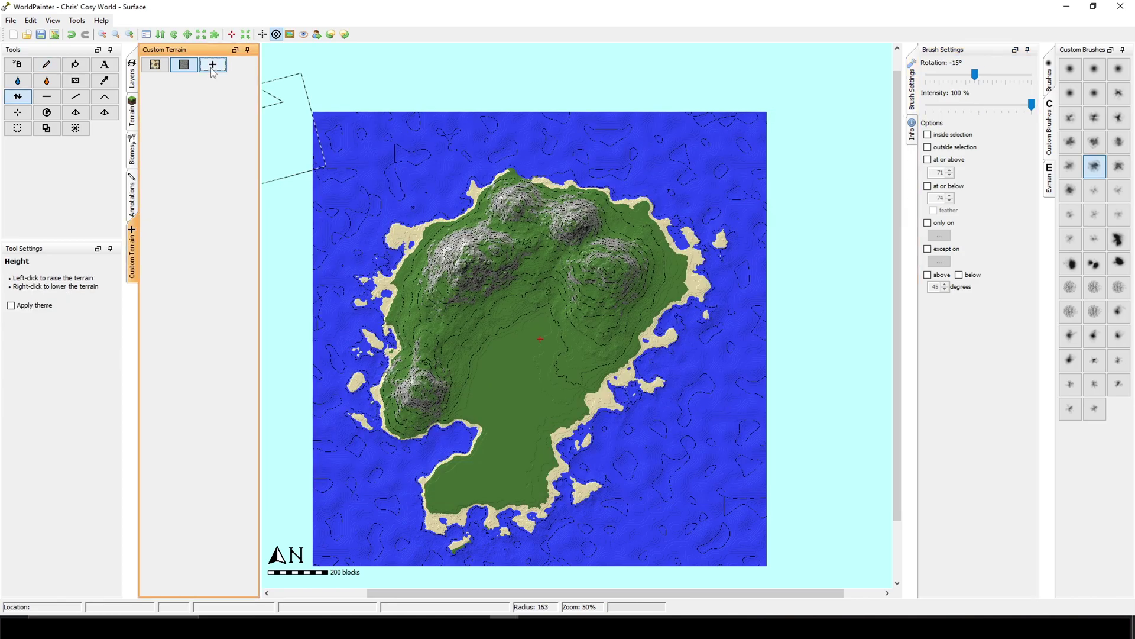
# Create a third custom terrain material as a noise mix of calcite and diorite.
pyautogui.click(213, 63)
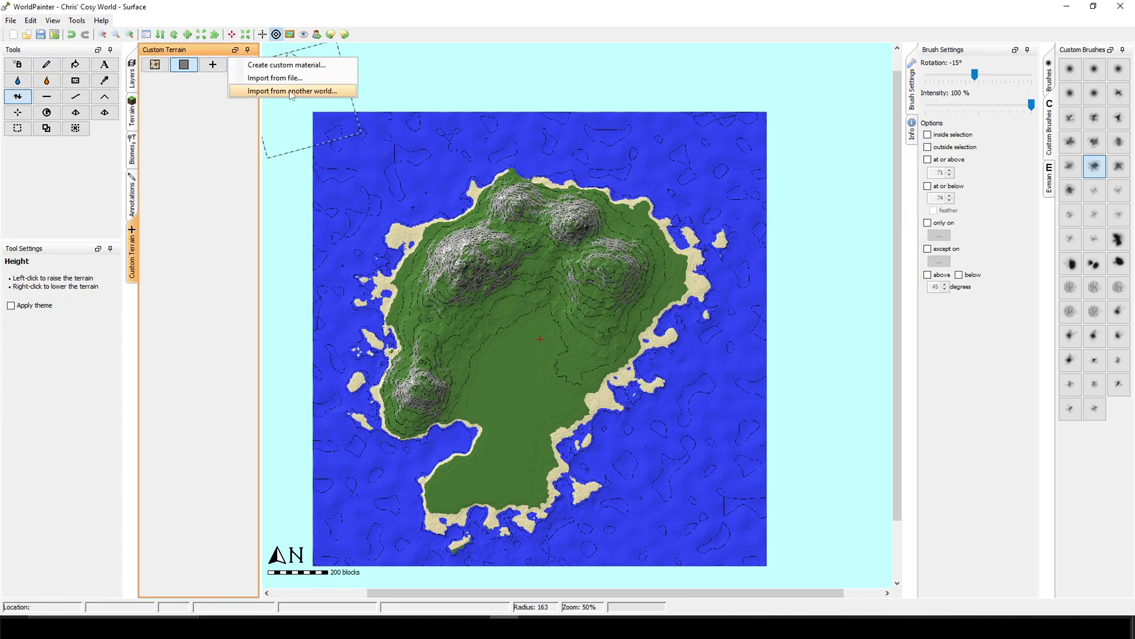
pyautogui.click(278, 63)
pyautogui.click(579, 262)
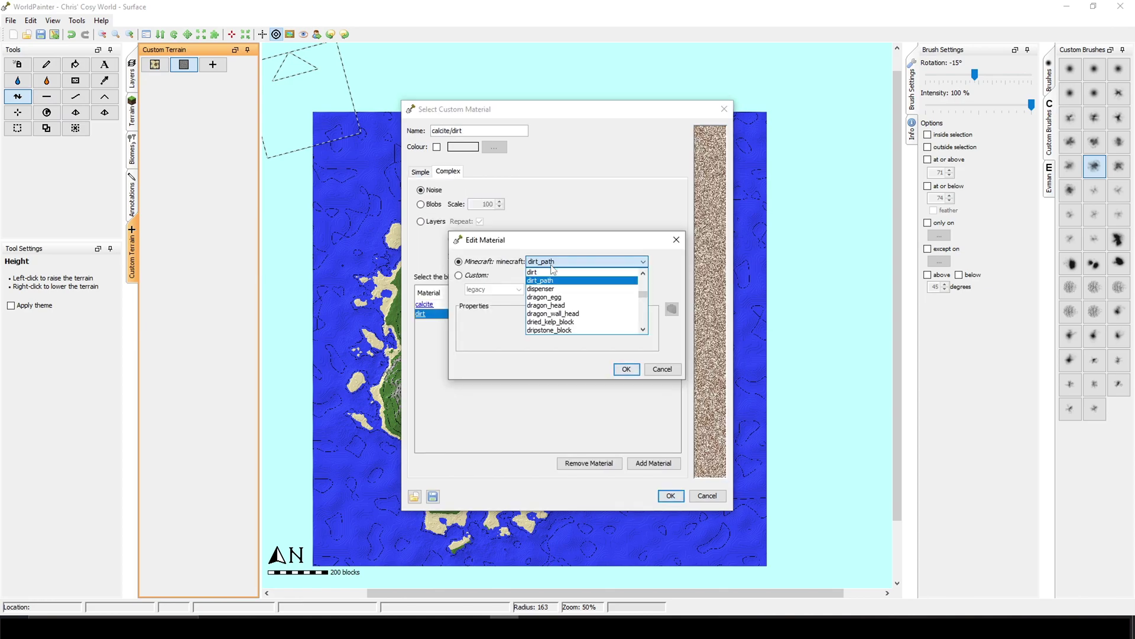
pyautogui.write('dio')
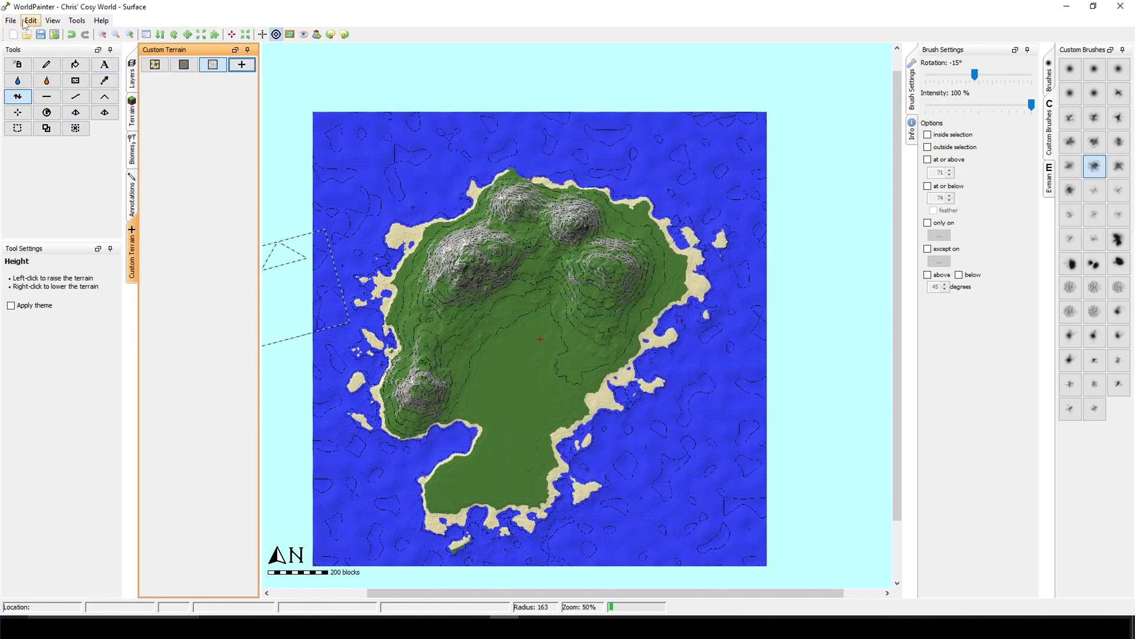
# Fill all slopes above 55 degrees with the calcite/diorite terrain using a global operation and check the mountains in 3D.
pyautogui.click(30, 21)
pyautogui.click(74, 178)
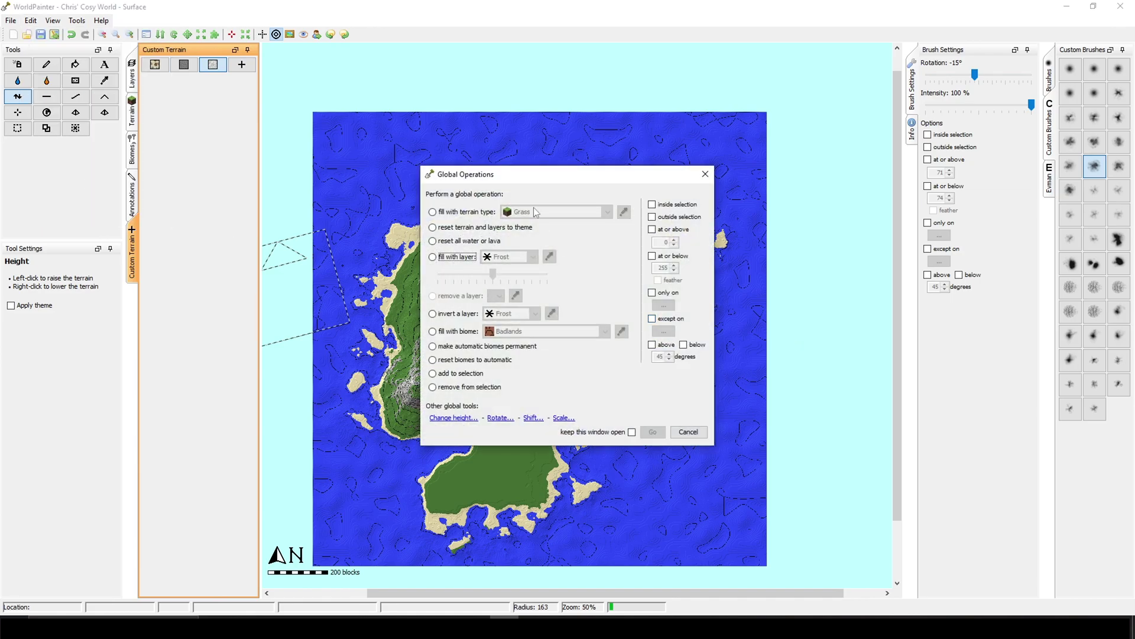
pyautogui.click(651, 345)
pyautogui.click(670, 354)
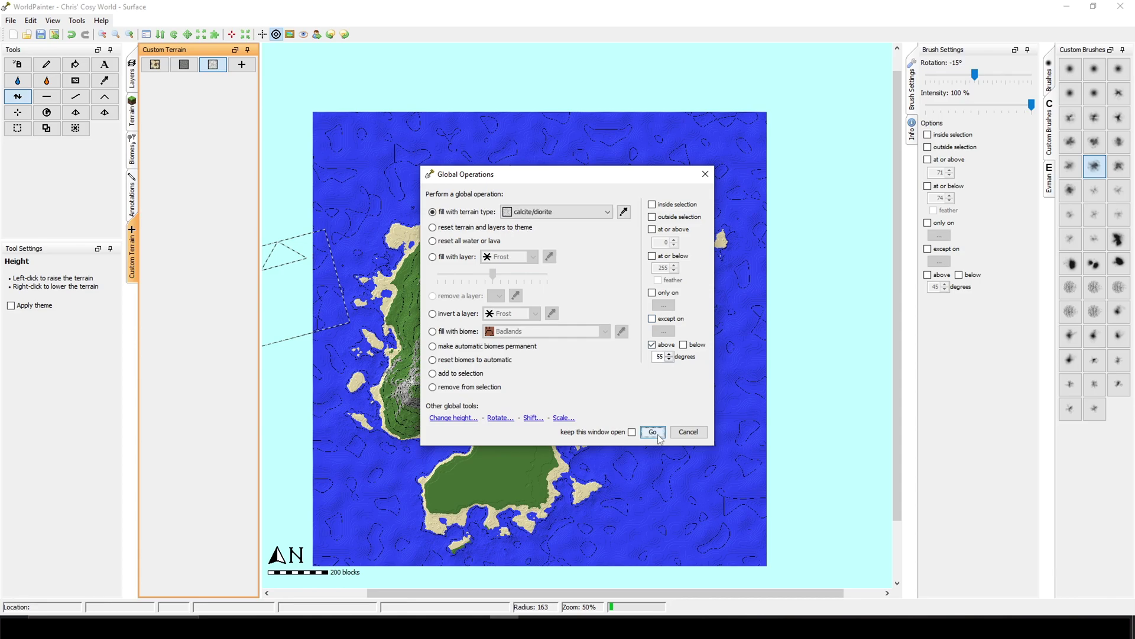
pyautogui.click(655, 436)
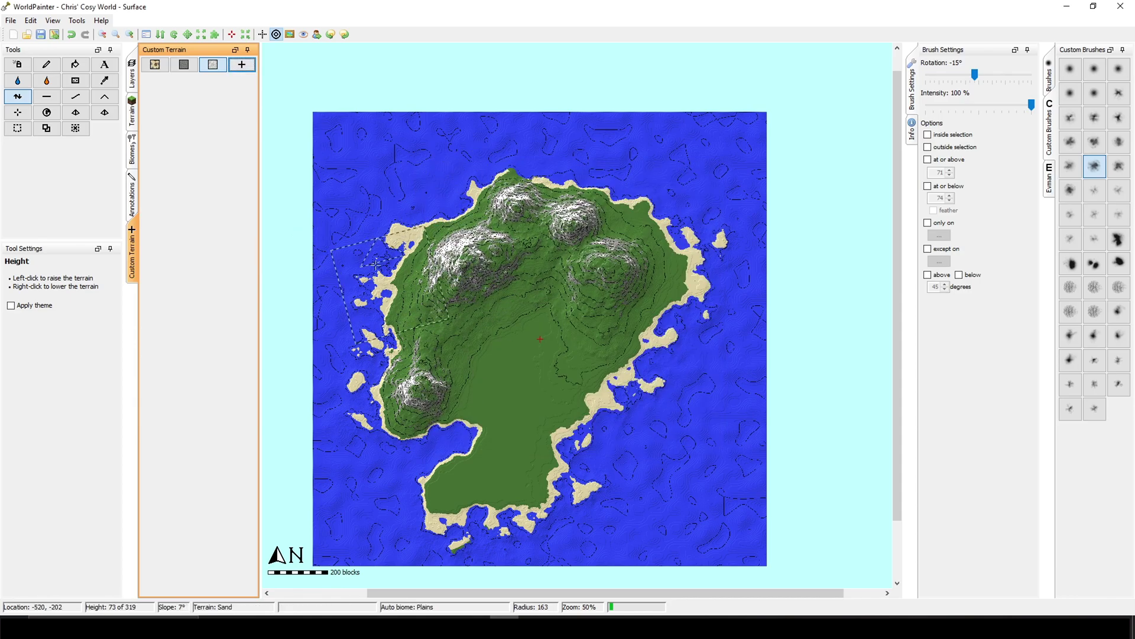
pyautogui.click(53, 20)
pyautogui.click(98, 184)
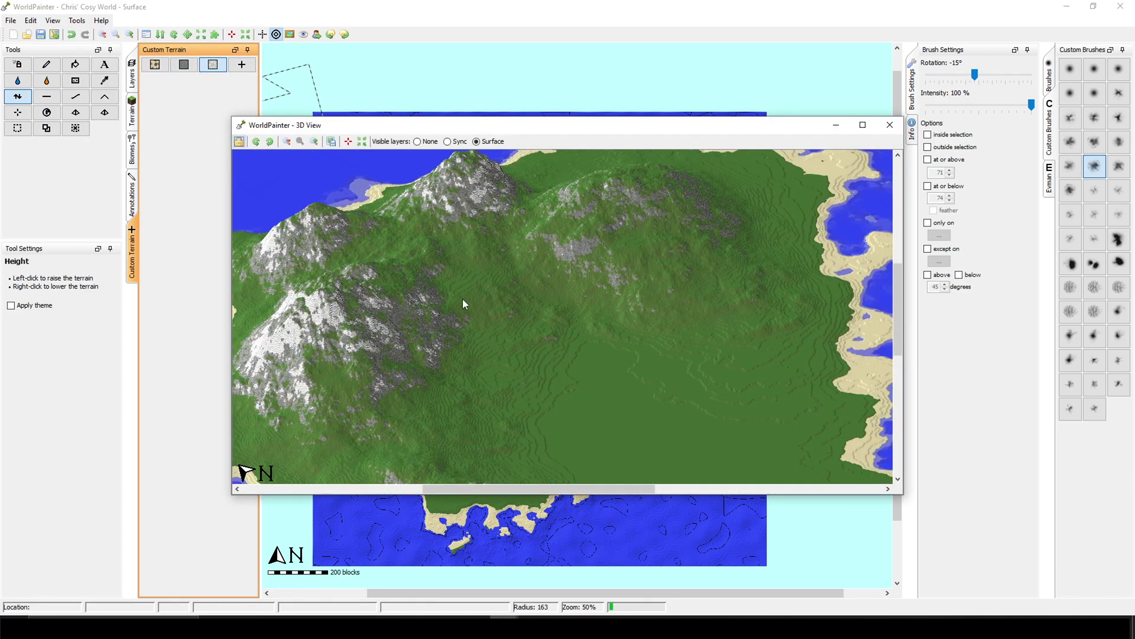
pyautogui.scroll(-2, 545, 314)
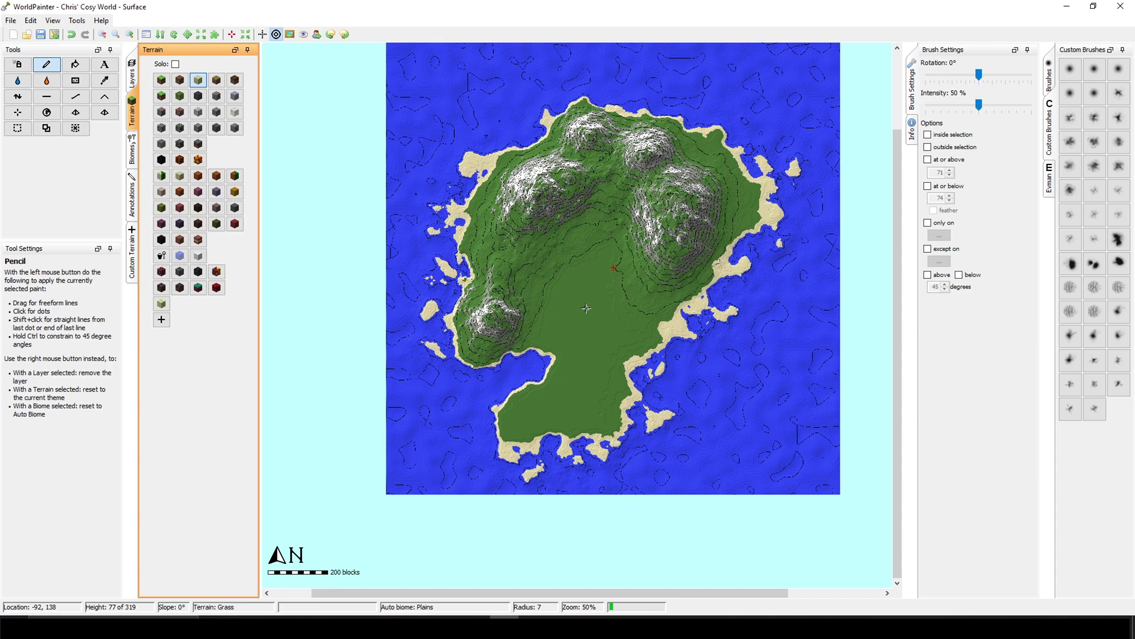
# Fill the island with the Forest biome using a global operation restricted to terrain at or above a minimum height.
pyautogui.click(132, 151)
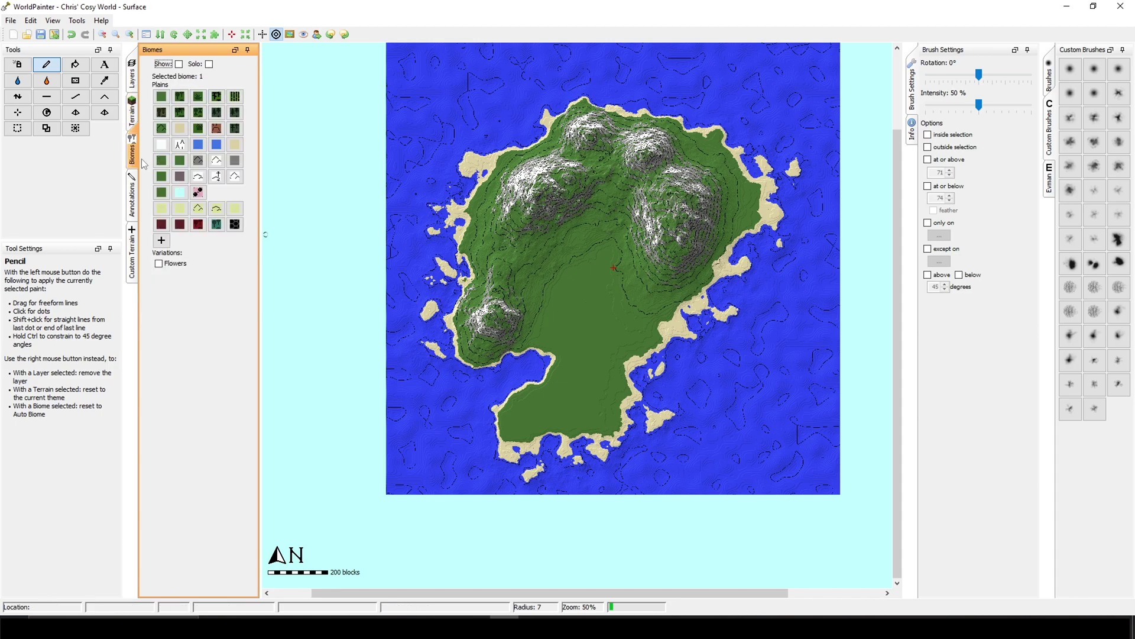
pyautogui.click(30, 20)
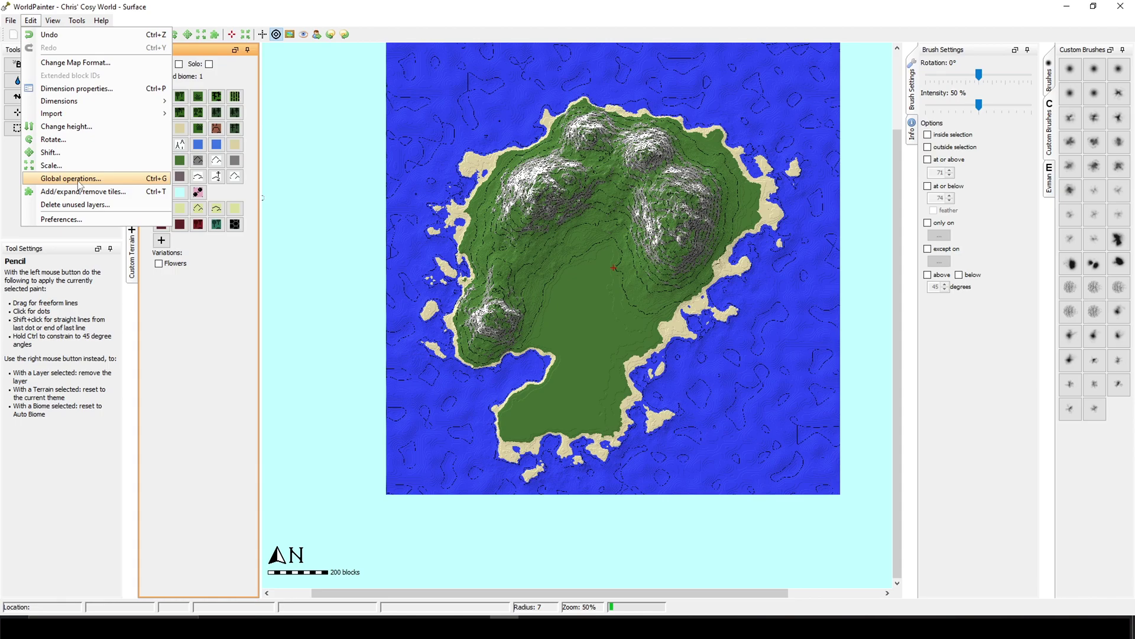
pyautogui.click(80, 179)
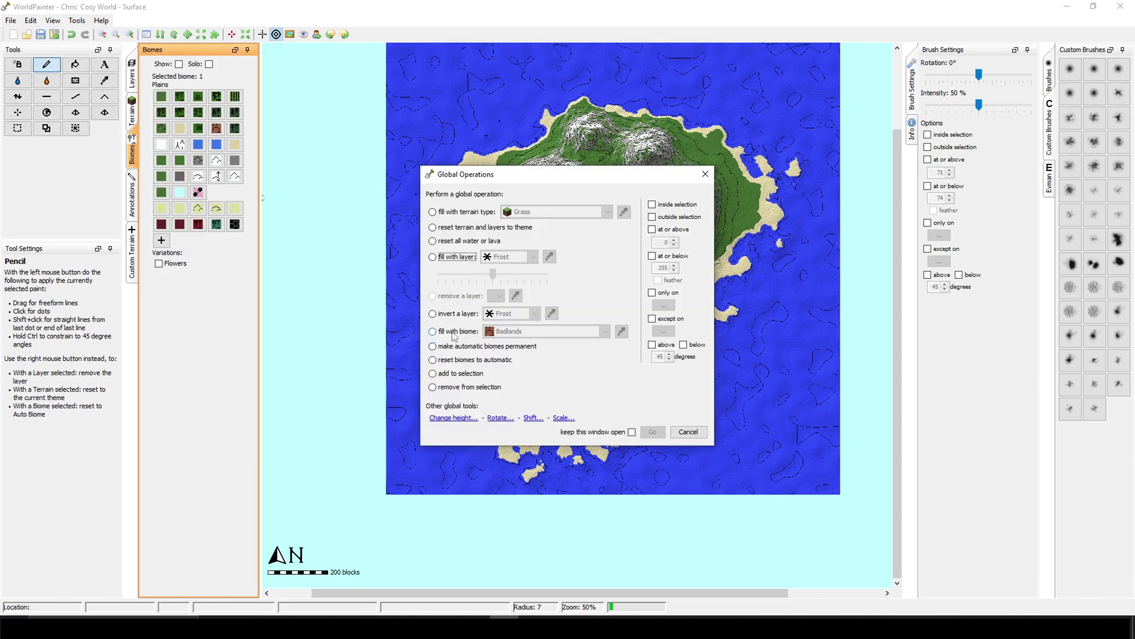
pyautogui.click(454, 336)
pyautogui.click(542, 332)
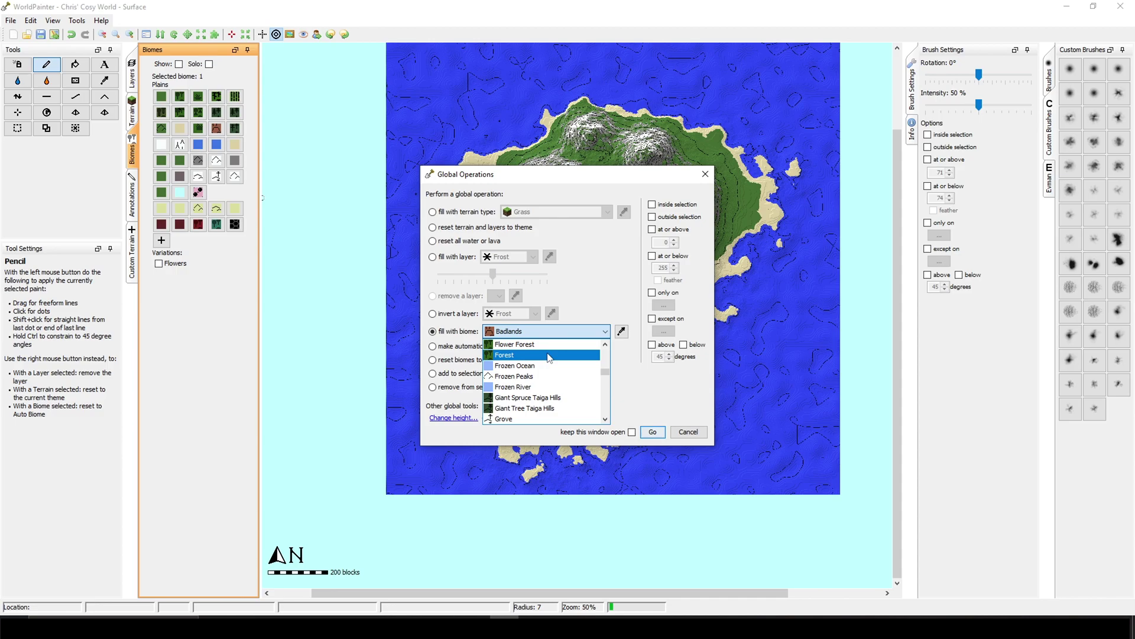
pyautogui.click(549, 355)
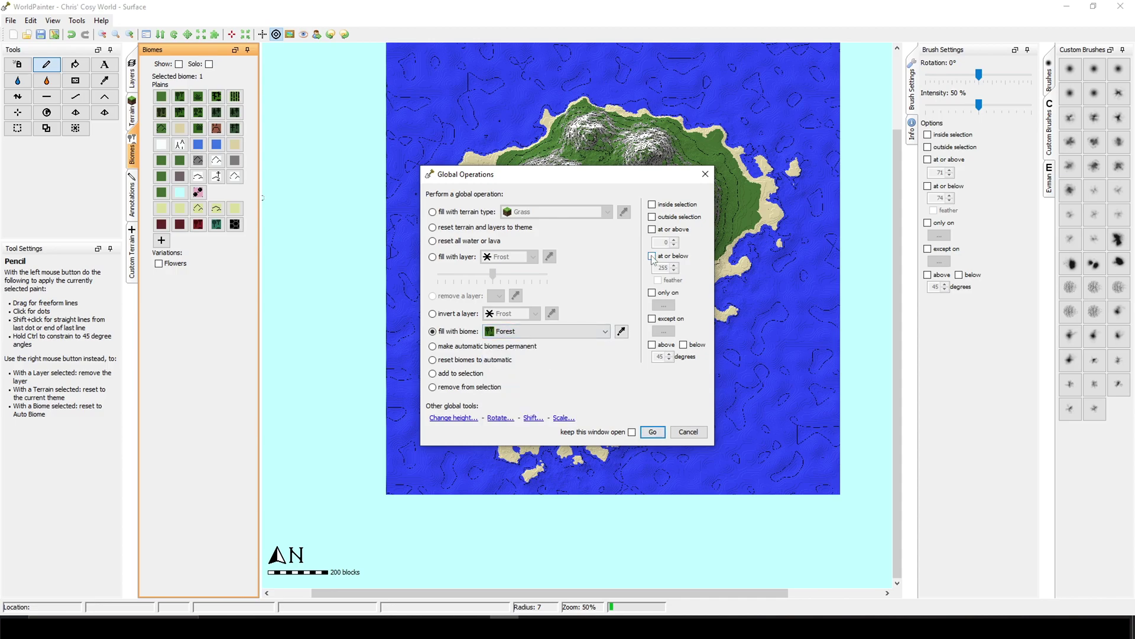
pyautogui.click(651, 229)
pyautogui.press('Return')
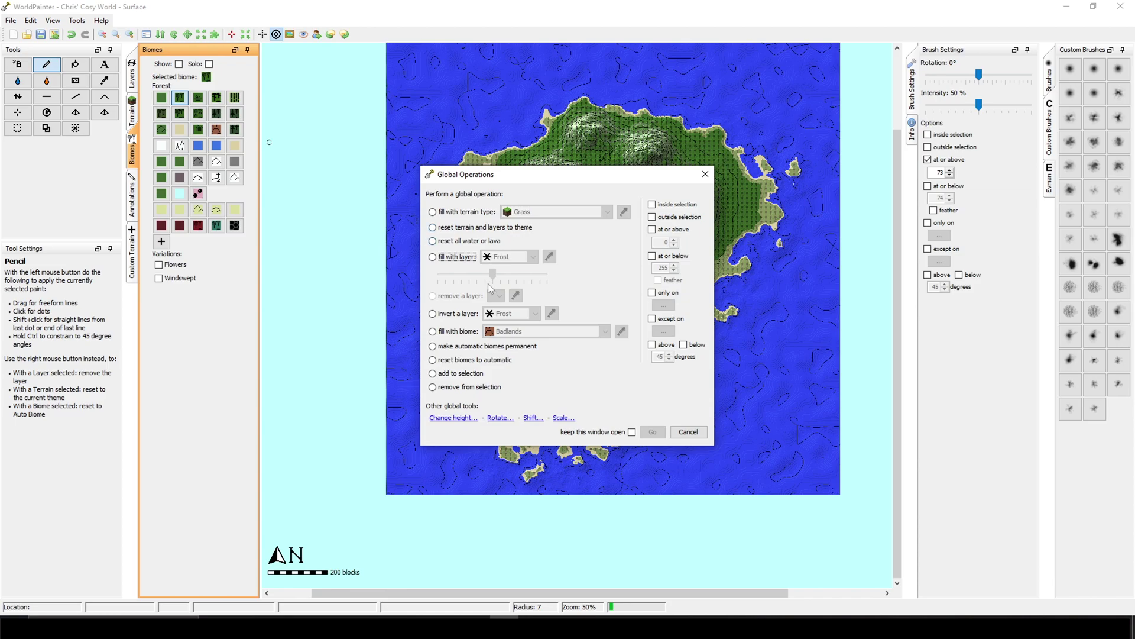
# Fill the surrounding water with the Deep Lukewarm Ocean biome using a global operation restricted to terrain at or below a maximum height.
pyautogui.click(456, 334)
pyautogui.click(526, 331)
pyautogui.scroll(-4, 545, 378)
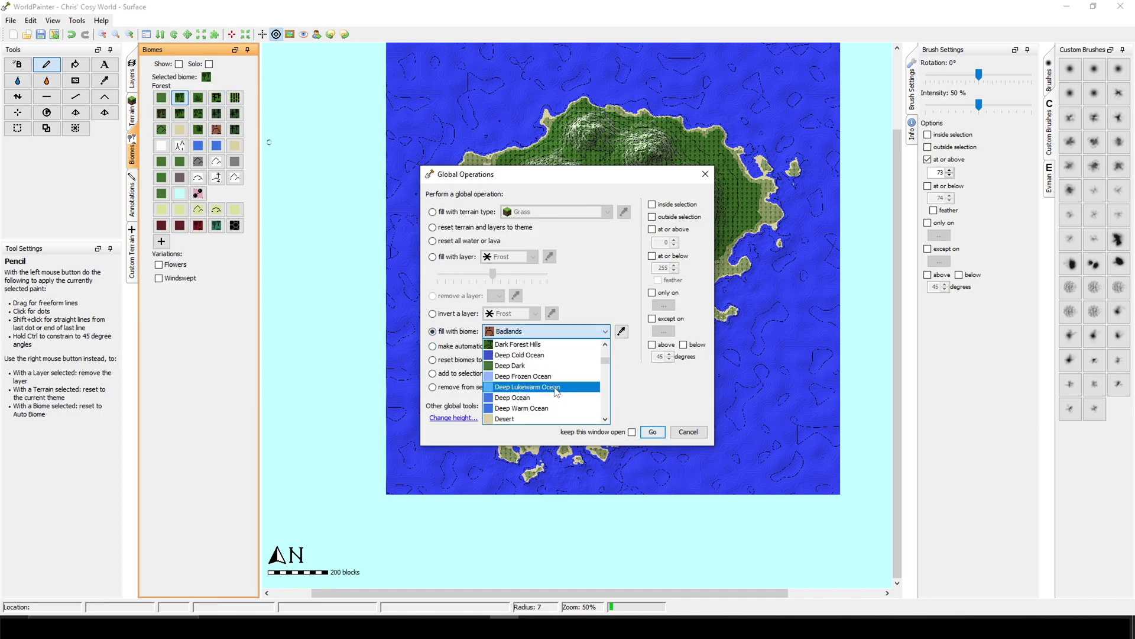
pyautogui.click(556, 387)
pyautogui.click(651, 255)
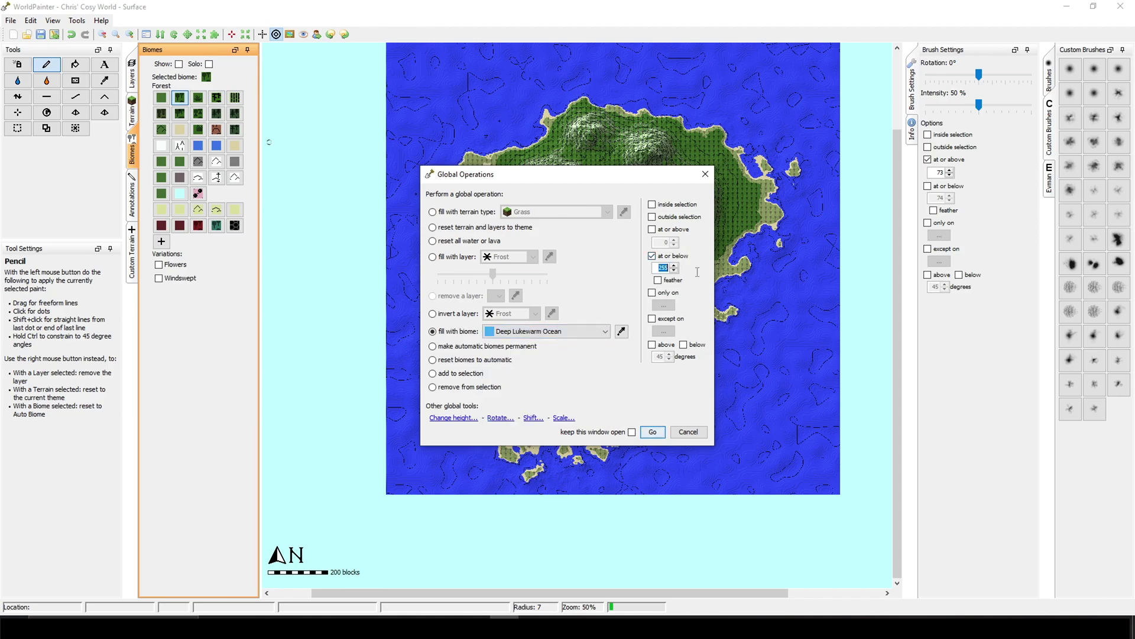
pyautogui.click(652, 432)
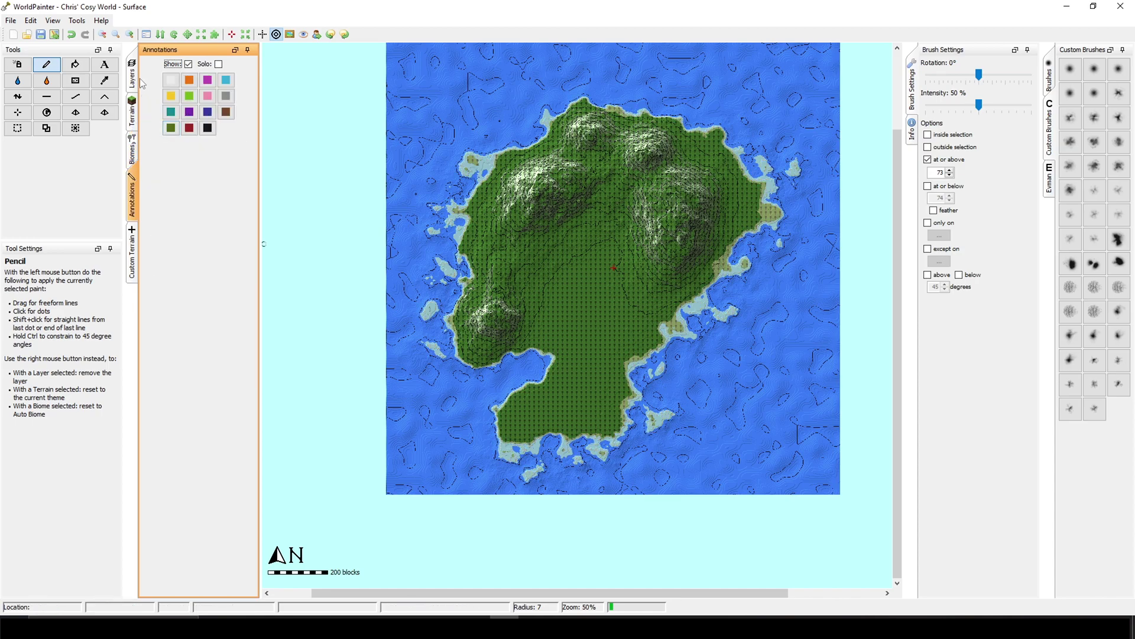
# Start a new custom object layer and open the file chooser for its objects.
pyautogui.click(135, 75)
pyautogui.click(177, 302)
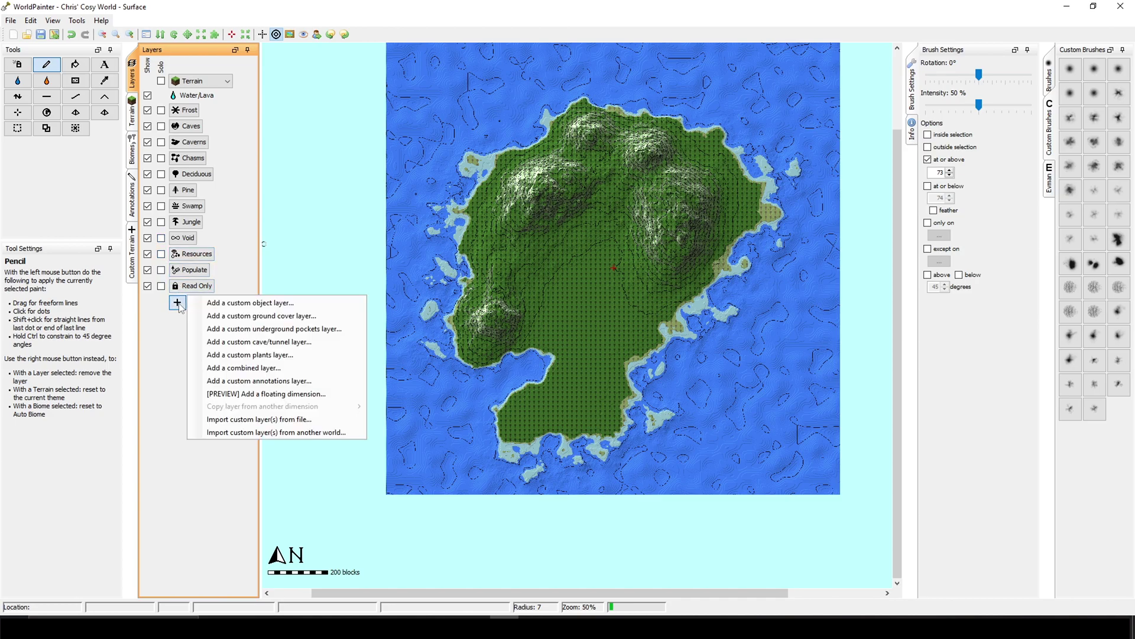
pyautogui.click(232, 304)
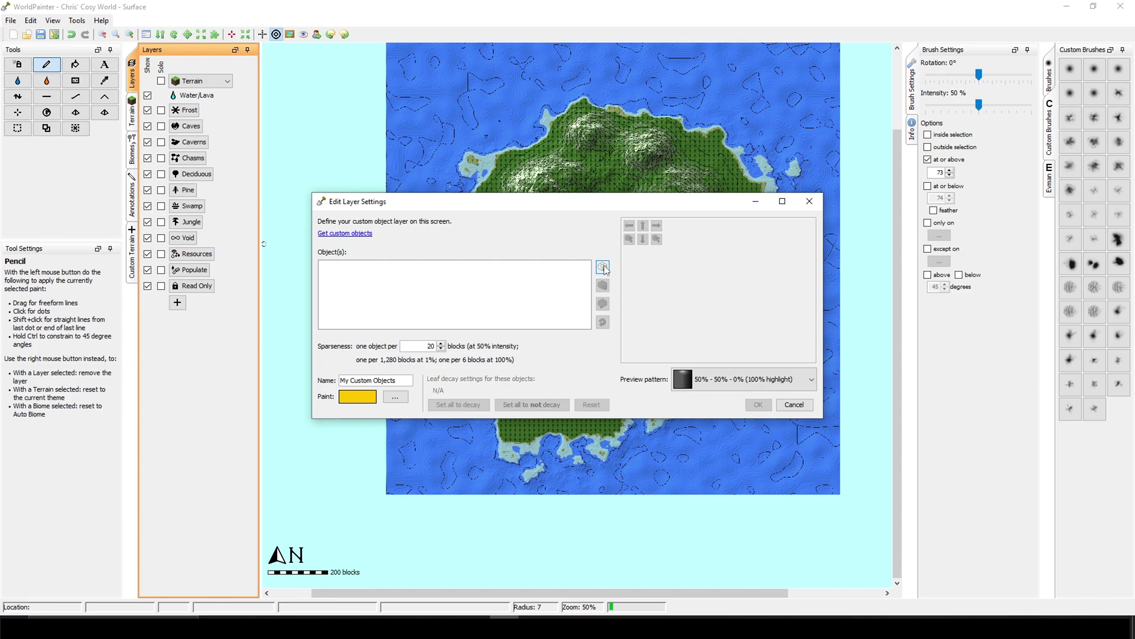
pyautogui.click(602, 267)
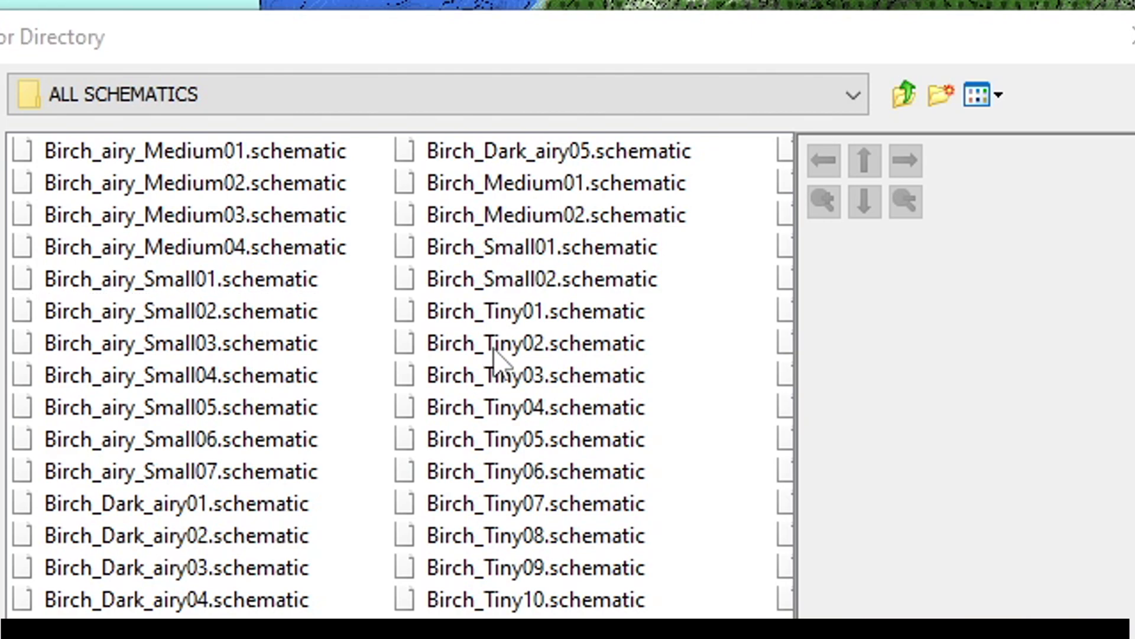
# Browse the tree schematics, add Oak_Medium01, 03, 10 and 11 to the layer, and set the sparseness to one object per 150 blocks.
pyautogui.click(503, 406)
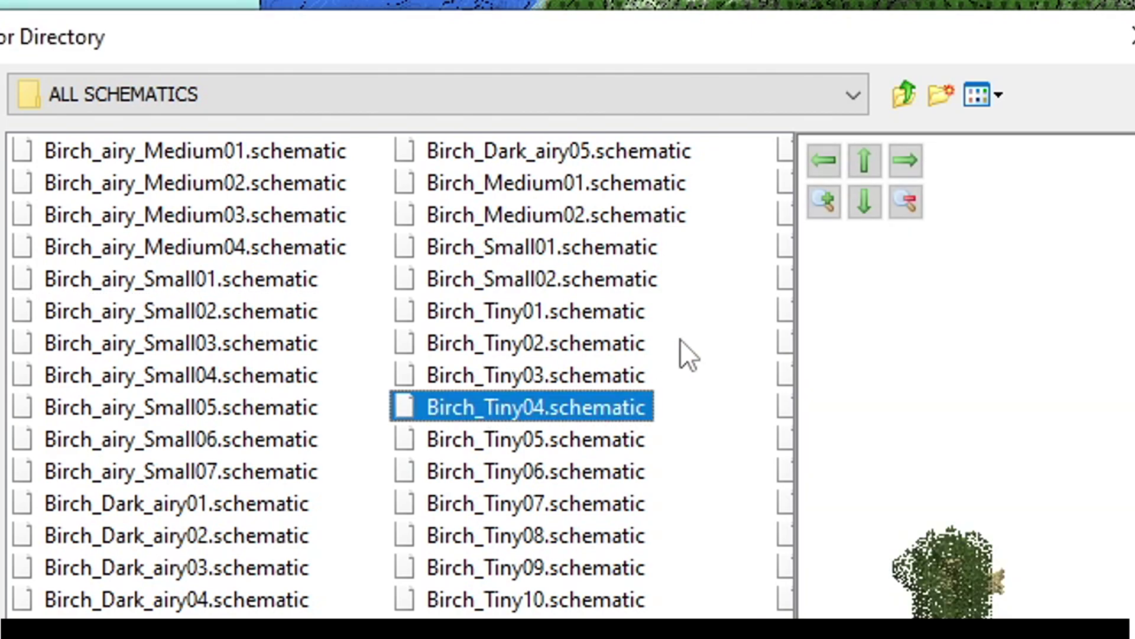
pyautogui.click(863, 162)
pyautogui.click(864, 162)
pyautogui.hscroll(3, 400, 375)
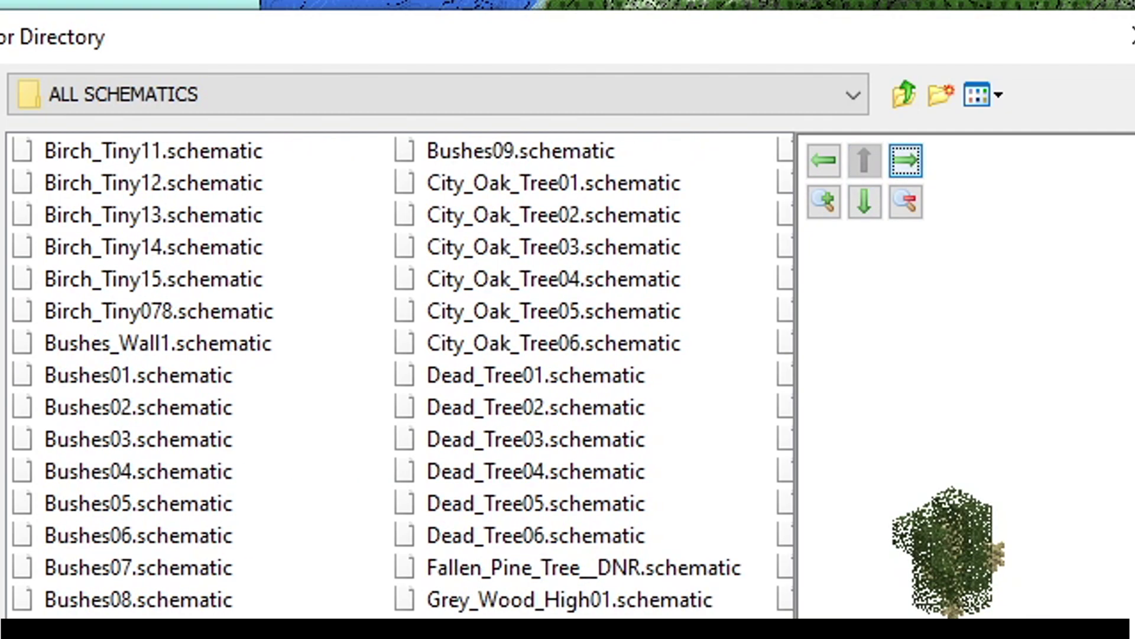
pyautogui.click(553, 284)
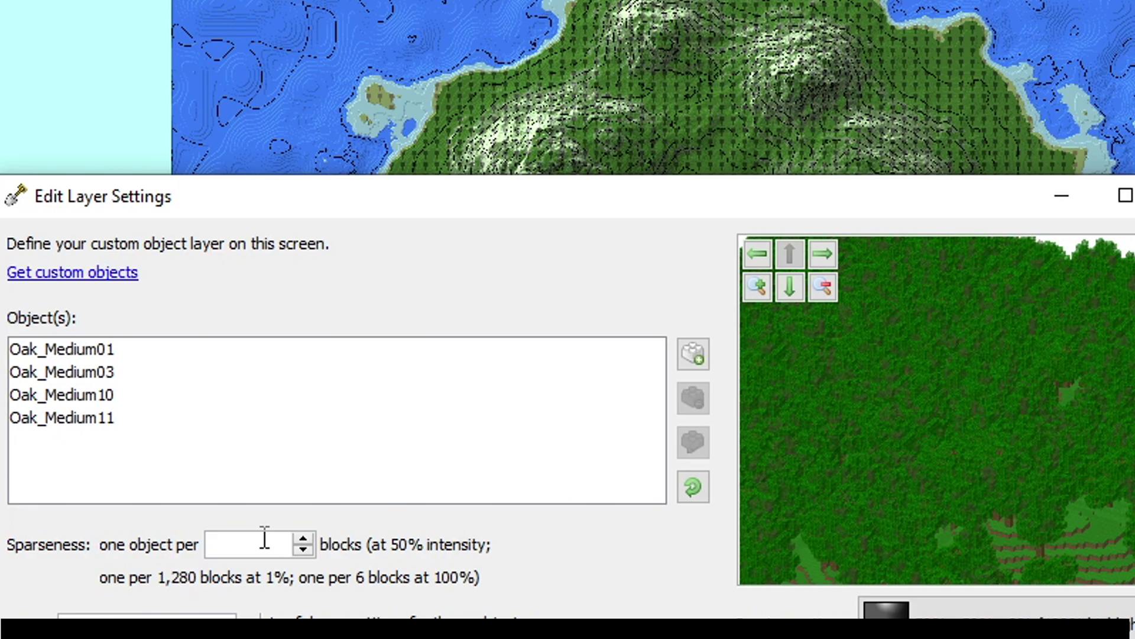
pyautogui.write('150')
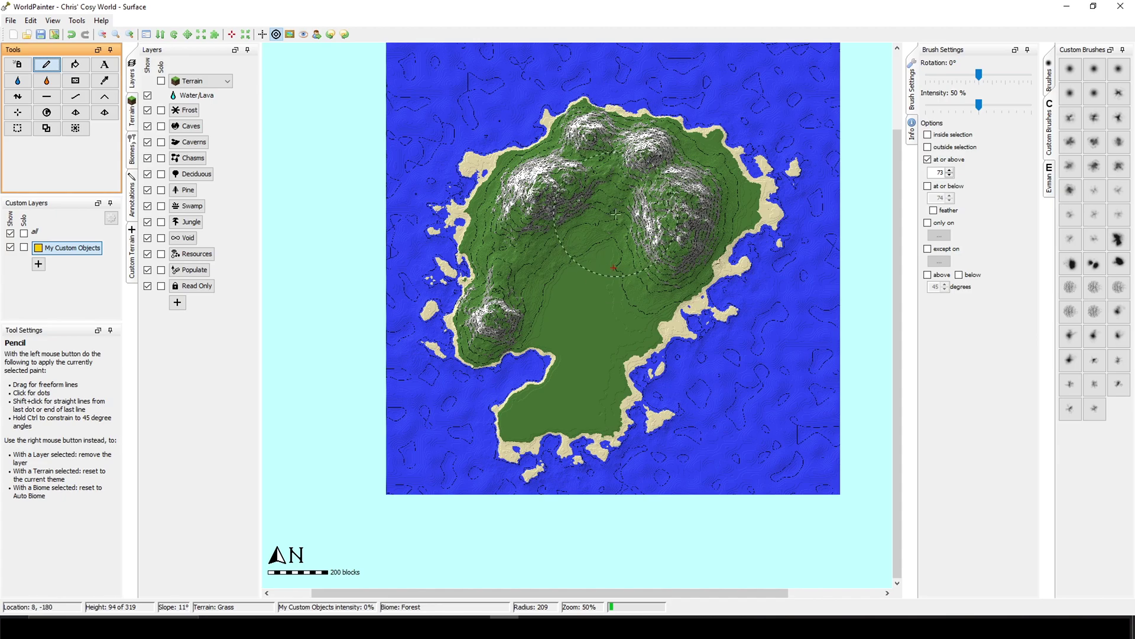
# Paint the My Custom Objects layer over the island's gentle slopes, limiting the brush to height 74 or above and below 30 degrees.
pyautogui.click(950, 170)
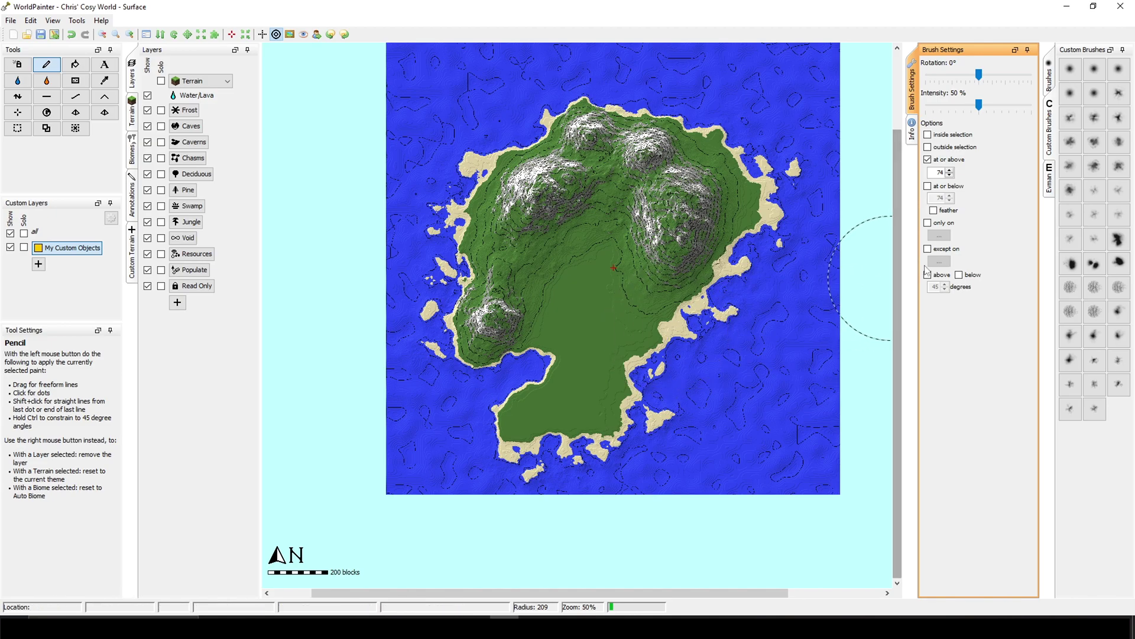
pyautogui.click(958, 274)
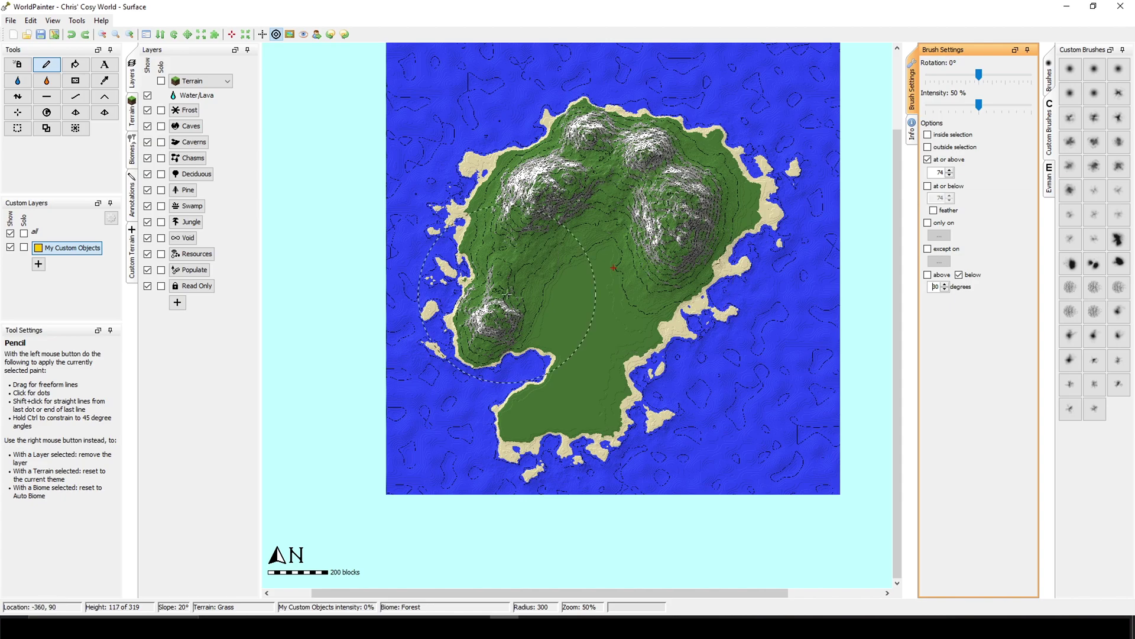
pyautogui.moveTo(506, 294)
pyautogui.mouseDown()
pyautogui.moveTo(592, 231)
pyautogui.moveTo(639, 256)
pyautogui.moveTo(577, 418)
pyautogui.moveTo(561, 402)
pyautogui.mouseUp()
pyautogui.scroll(4, 627, 290)
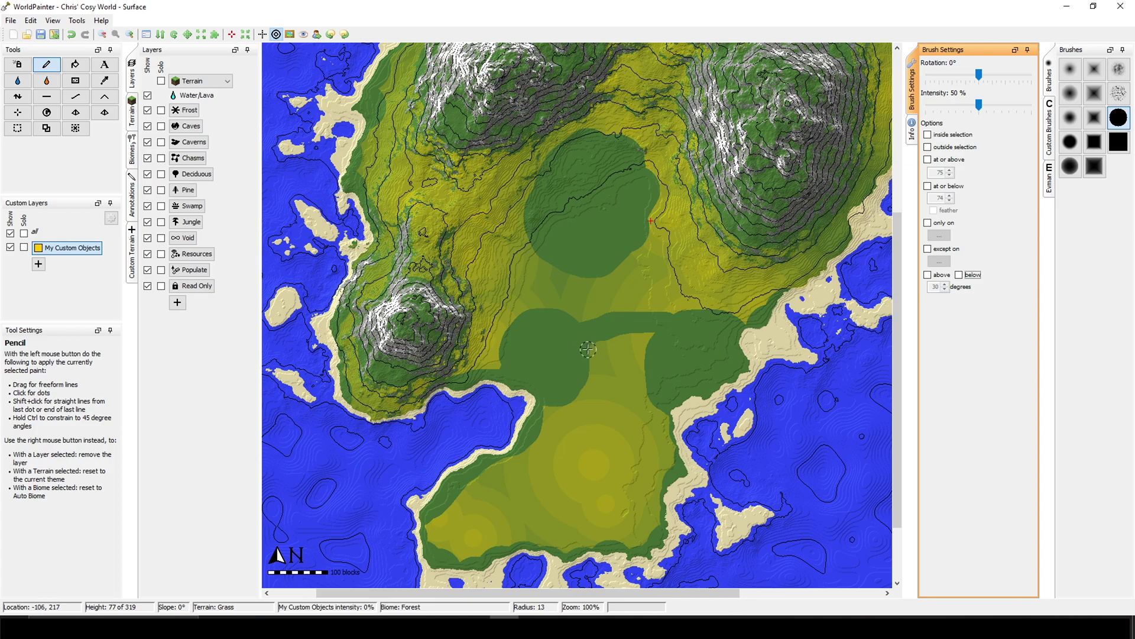
# Carve a river channel across the neck between the main island and southern peninsula with a custom Height brush limited to height 68 or above.
pyautogui.click(17, 97)
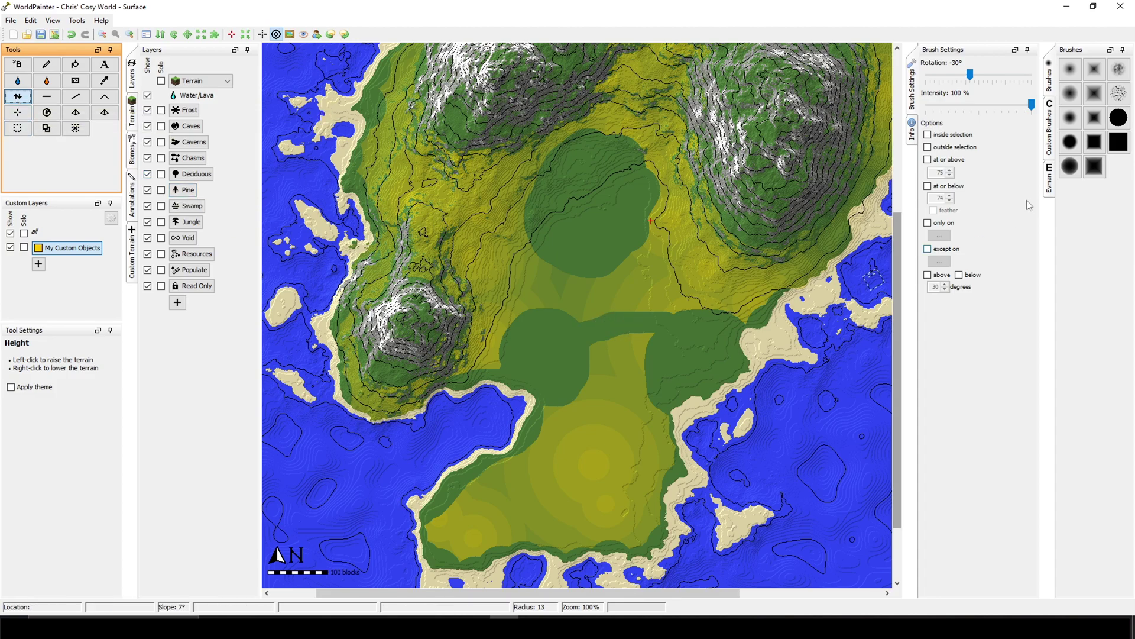
pyautogui.click(1049, 138)
pyautogui.click(1094, 118)
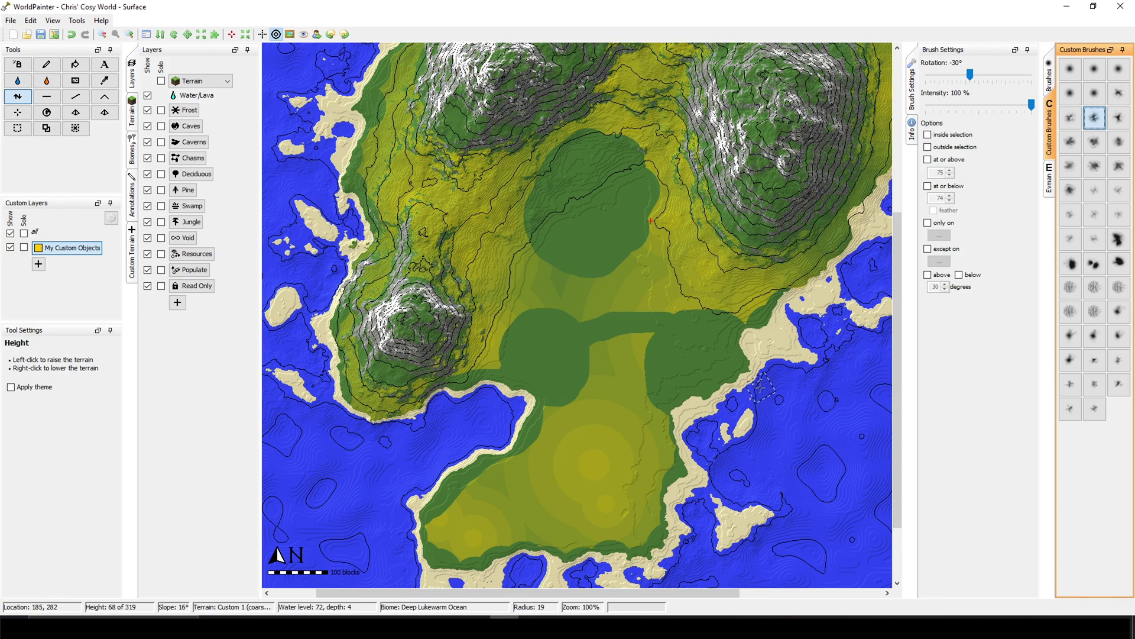
pyautogui.click(927, 160)
pyautogui.click(950, 175)
pyautogui.scroll(-3, 769, 365)
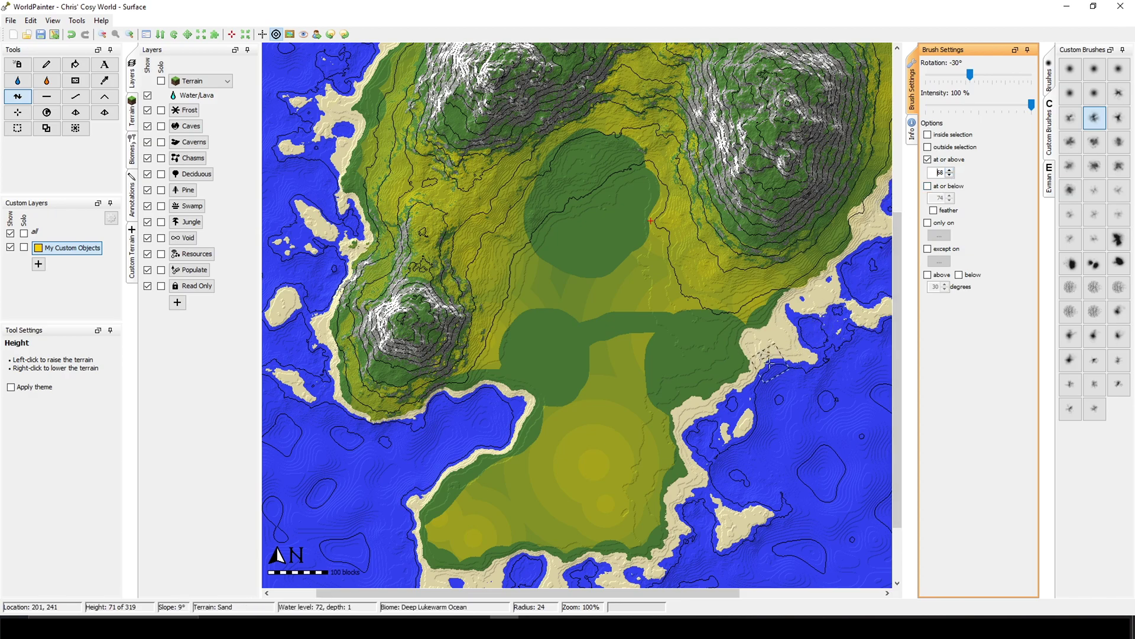
pyautogui.scroll(1, 768, 362)
pyautogui.moveTo(680, 337)
pyautogui.mouseDown(button='right')
pyautogui.moveTo(615, 331)
pyautogui.moveTo(456, 376)
pyautogui.moveTo(342, 473)
pyautogui.moveTo(426, 390)
pyautogui.moveTo(579, 340)
pyautogui.moveTo(710, 363)
pyautogui.moveTo(746, 502)
pyautogui.moveTo(736, 493)
pyautogui.mouseUp(button='right')
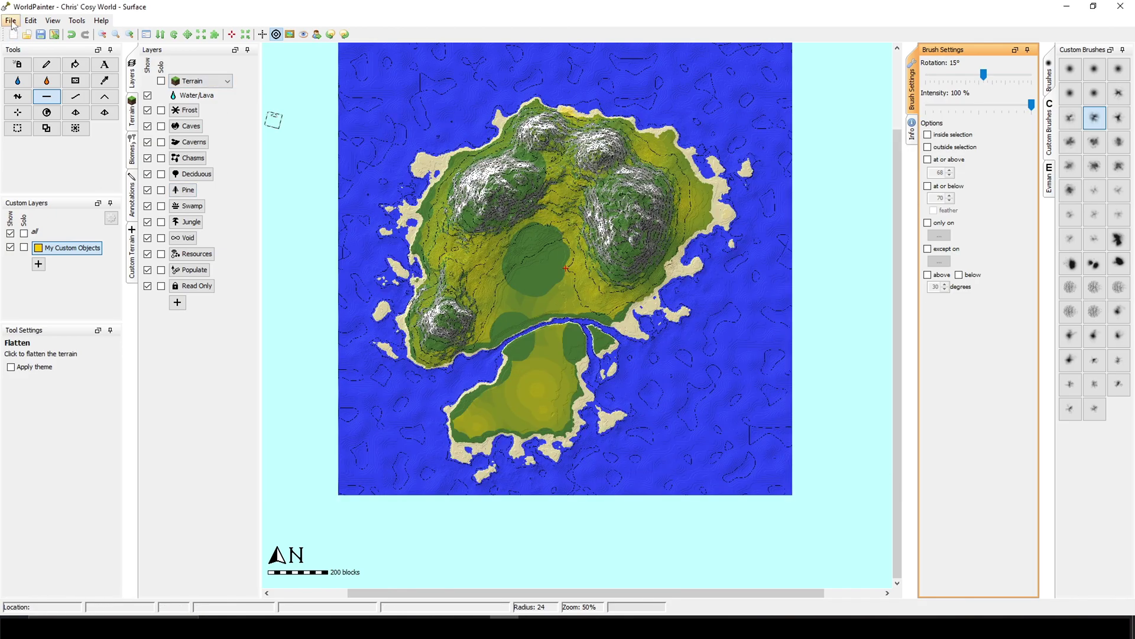
# Start exporting as a new Minecraft map without the chest of goodies, using Creative game mode and Peaceful difficulty.
pyautogui.click(11, 22)
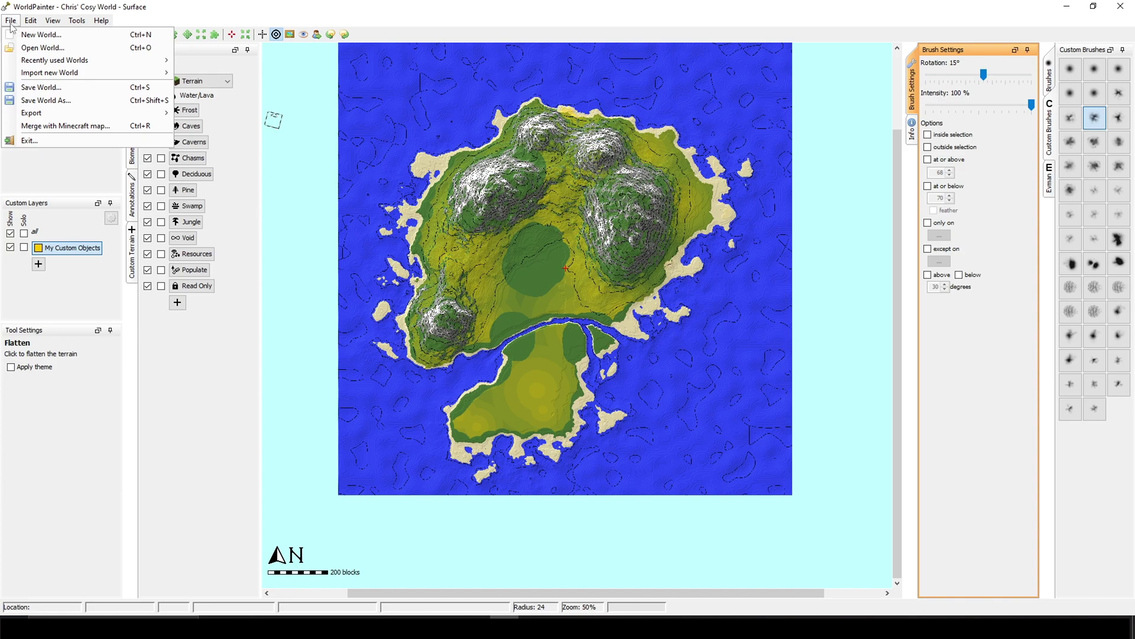
pyautogui.moveTo(118, 111)
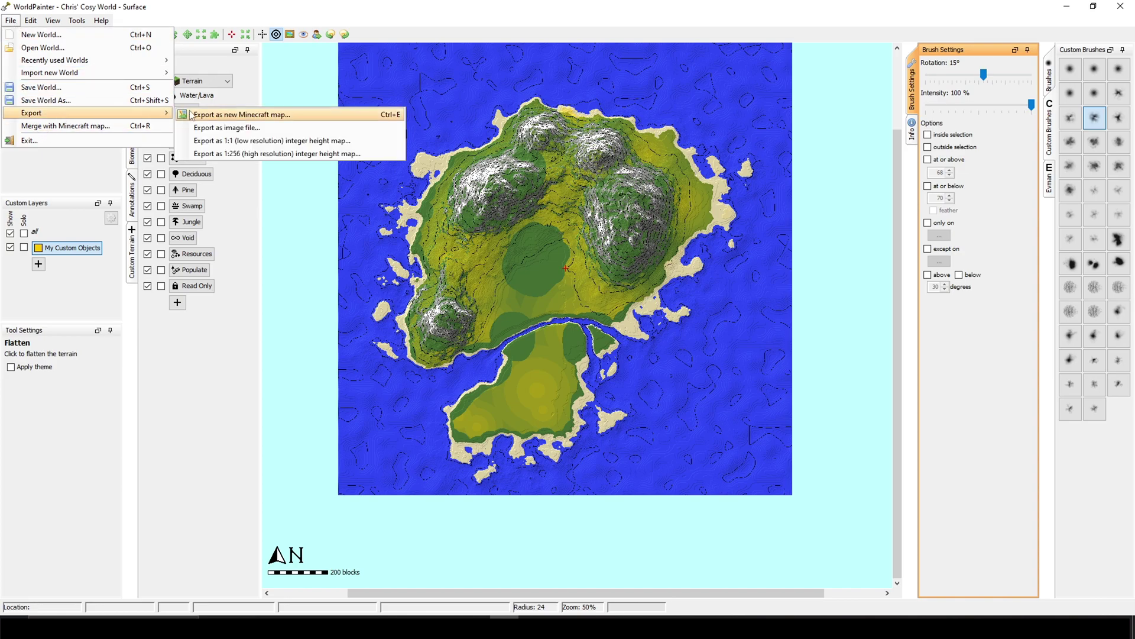
pyautogui.click(210, 116)
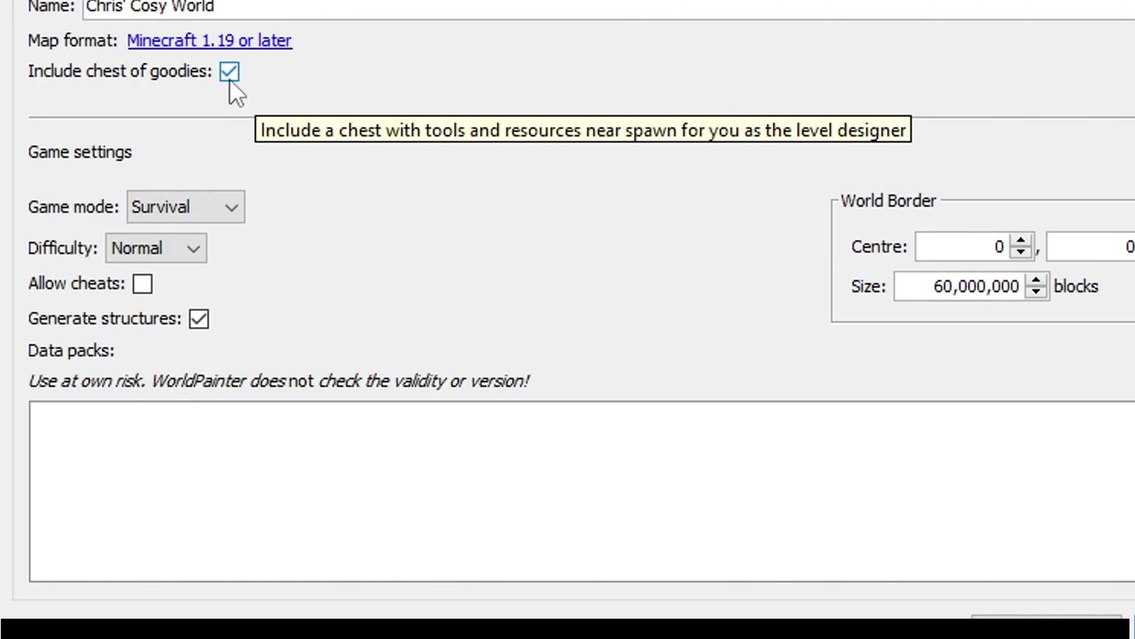
pyautogui.click(229, 80)
pyautogui.click(215, 211)
pyautogui.click(210, 261)
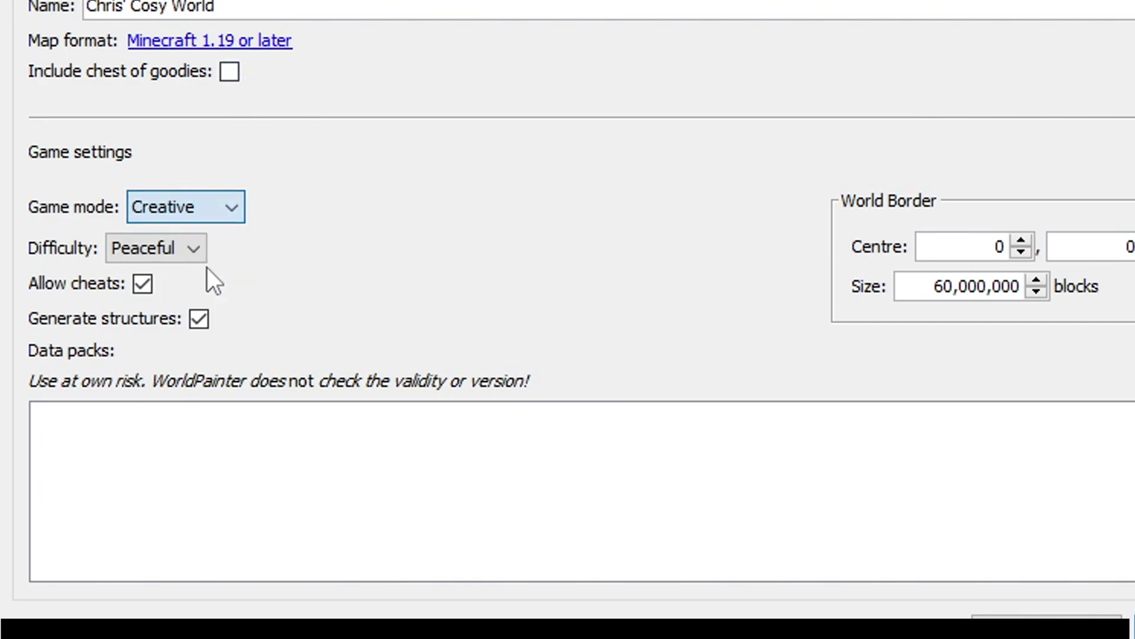
pyautogui.click(175, 251)
pyautogui.click(176, 266)
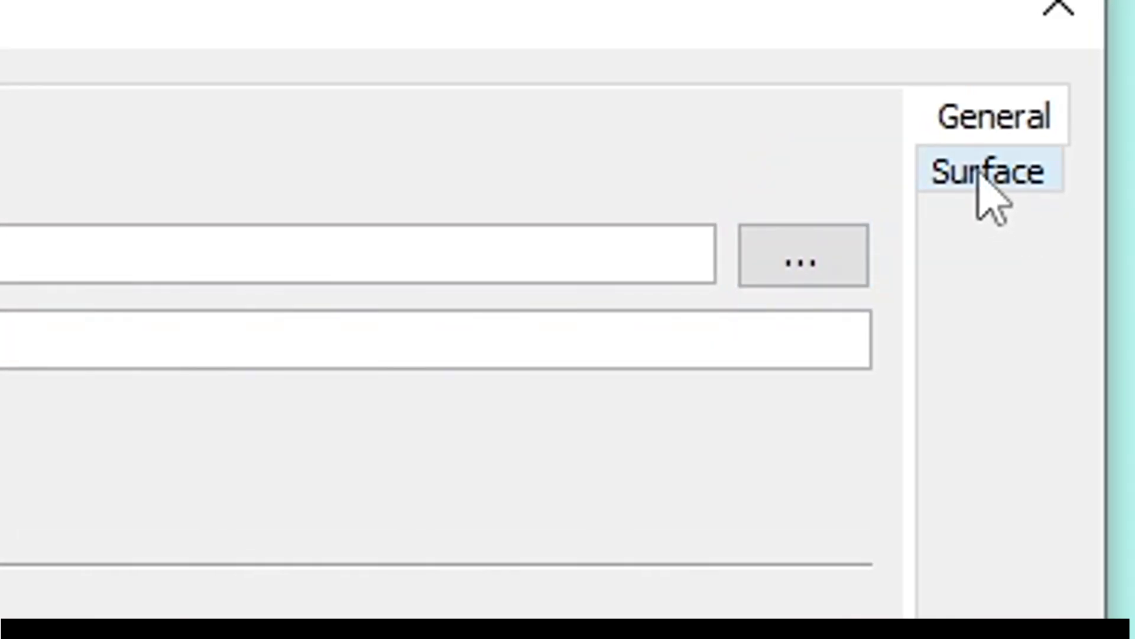
# Set the surface's cave, cavern and chasm minimum and maximum levels to 0, and disable caves breaking the surface and all three Decorate options.
pyautogui.click(983, 177)
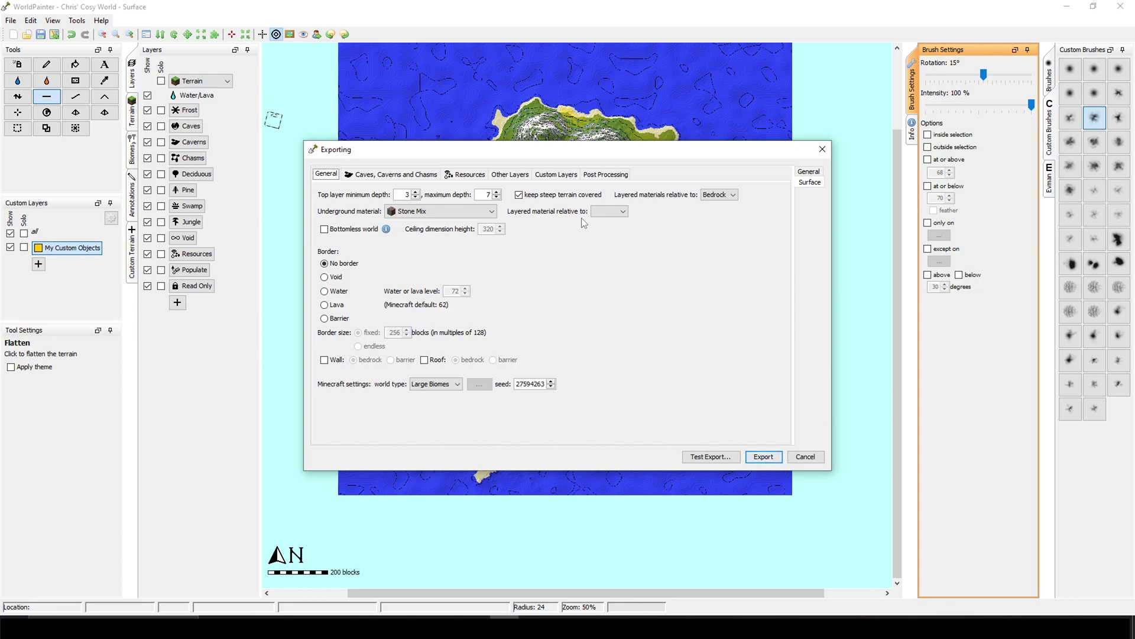
pyautogui.click(390, 173)
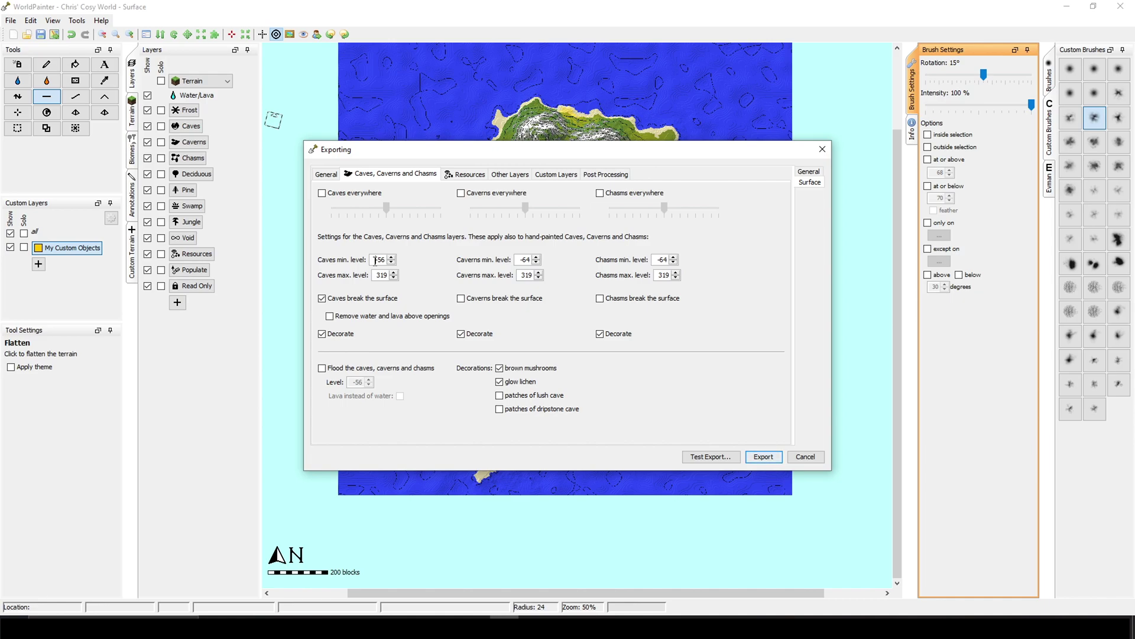
pyautogui.moveTo(375, 261); pyautogui.dragTo(412, 282)
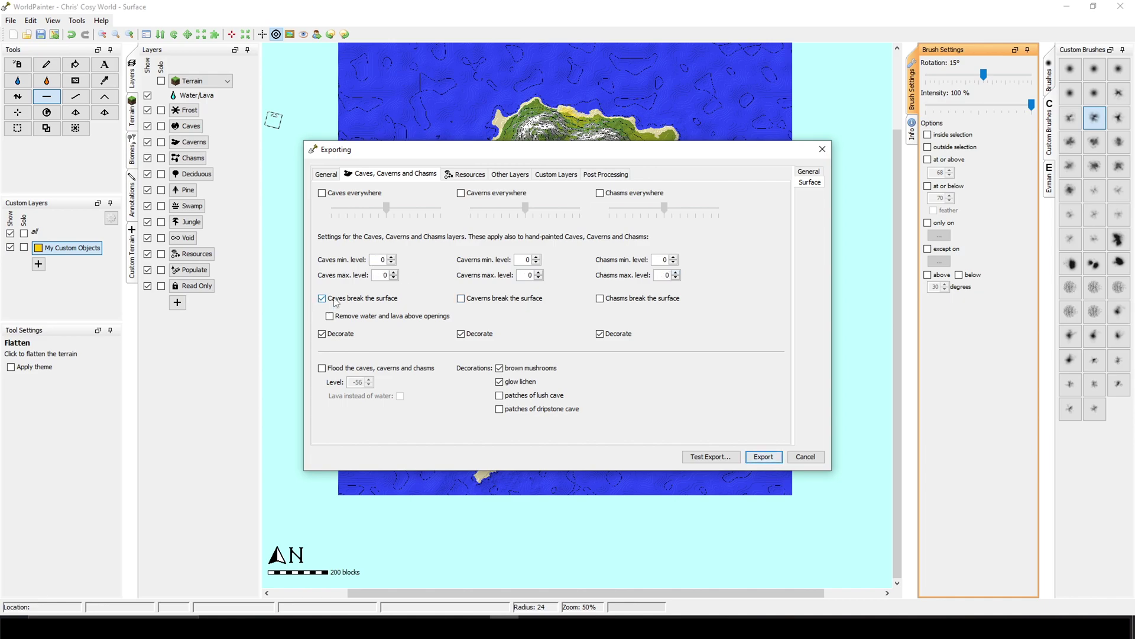
pyautogui.click(334, 299)
pyautogui.click(336, 301)
pyautogui.click(331, 334)
pyautogui.click(493, 338)
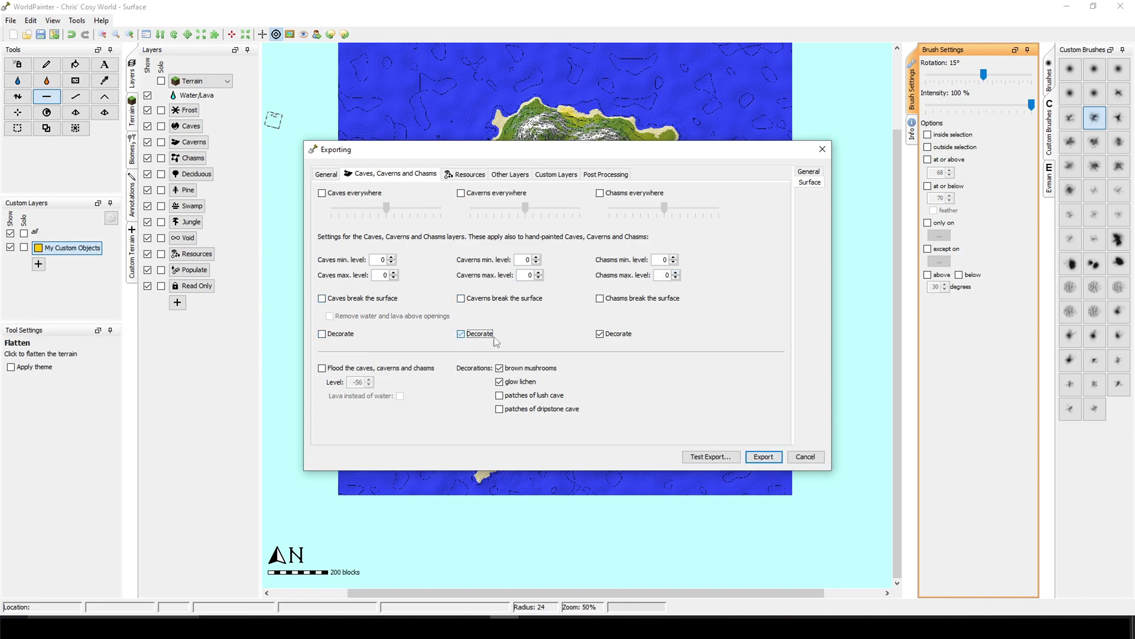
pyautogui.click(627, 334)
# Turn off Resources everywhere for the surface export and recheck the caves, caverns and chasms settings.
pyautogui.click(466, 174)
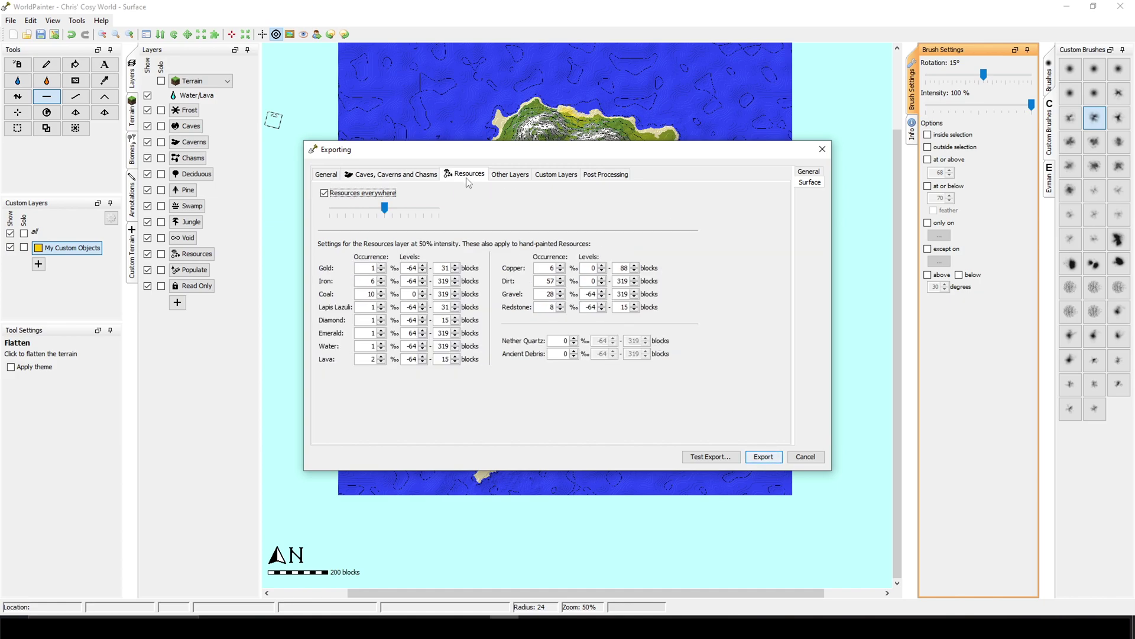
pyautogui.click(323, 194)
pyautogui.click(365, 175)
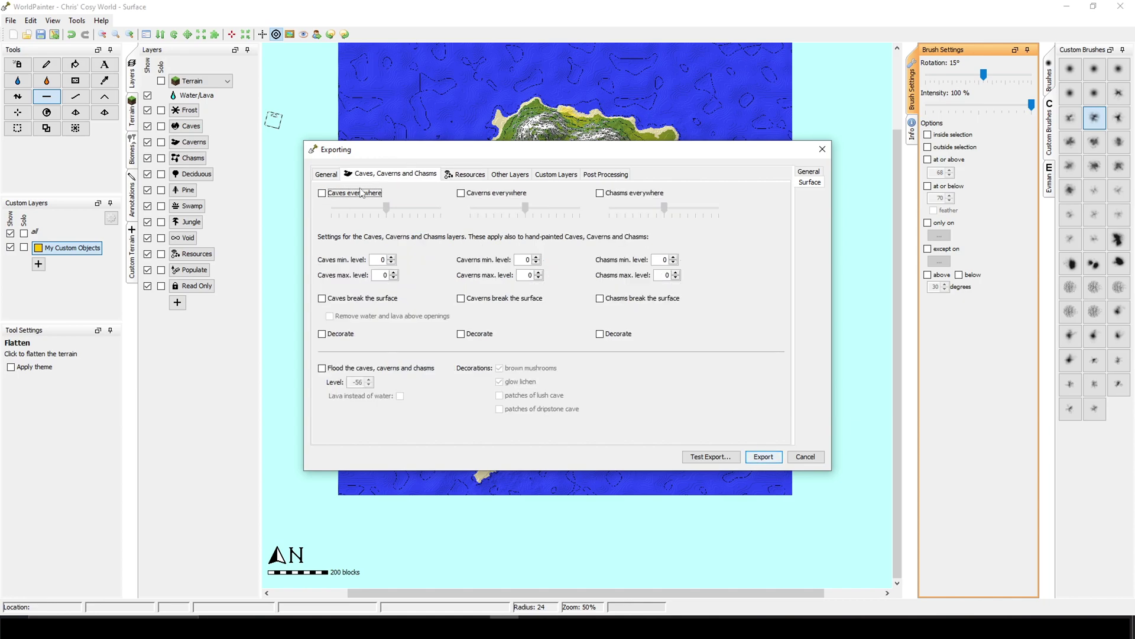
# Set the underground material to andesite/stone/tuff and surround the map with an endless water border.
pyautogui.click(326, 174)
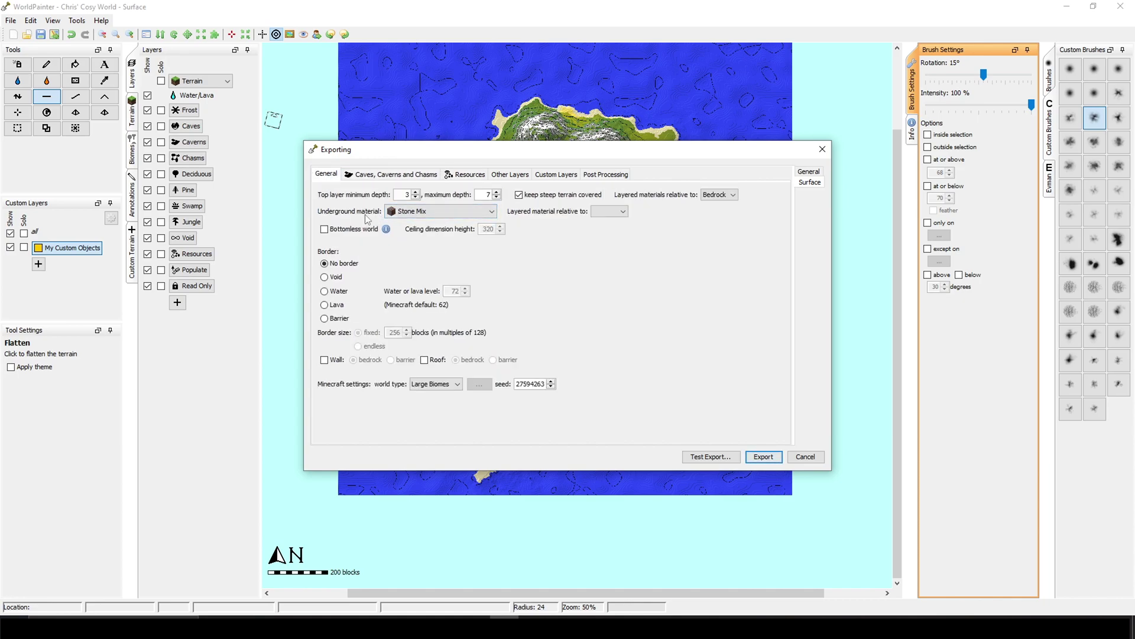
pyautogui.click(389, 213)
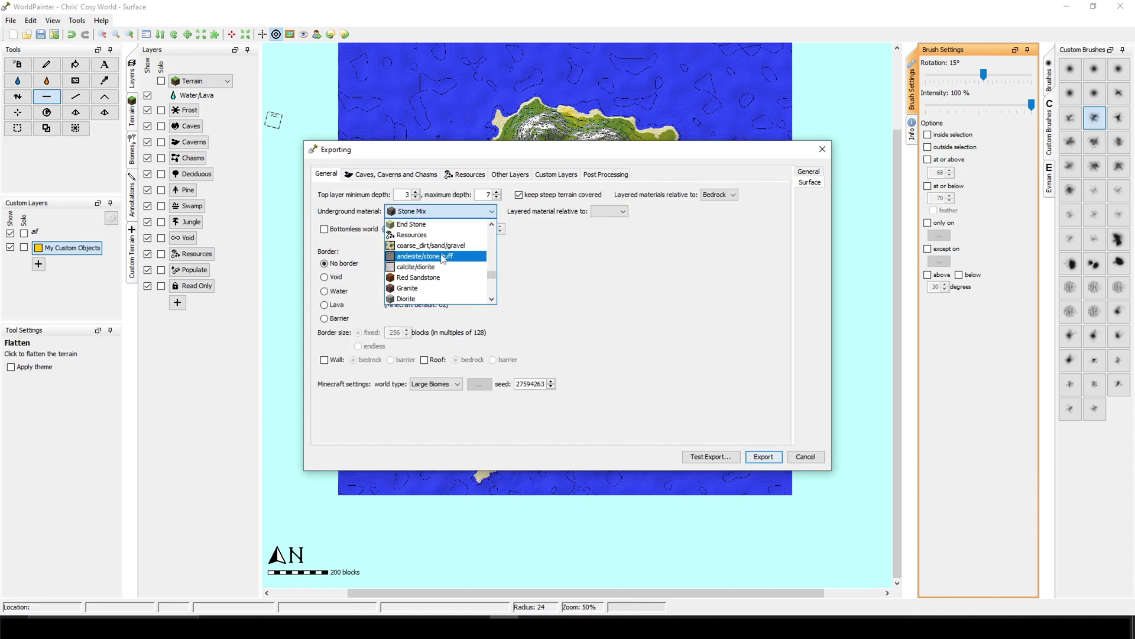
pyautogui.click(443, 257)
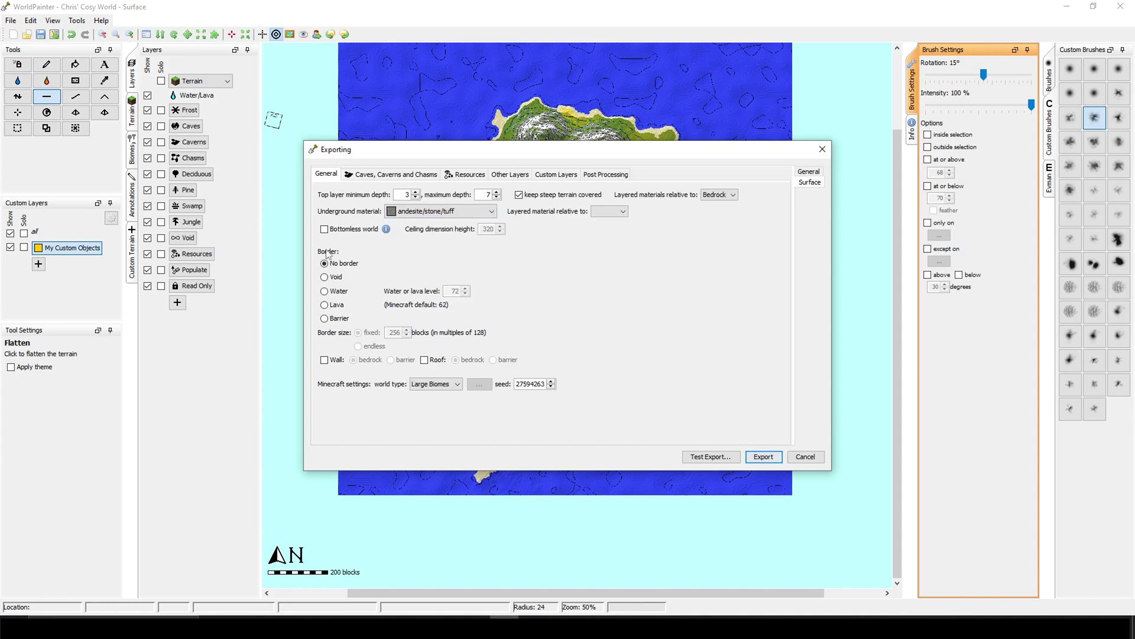
pyautogui.click(338, 291)
pyautogui.click(358, 347)
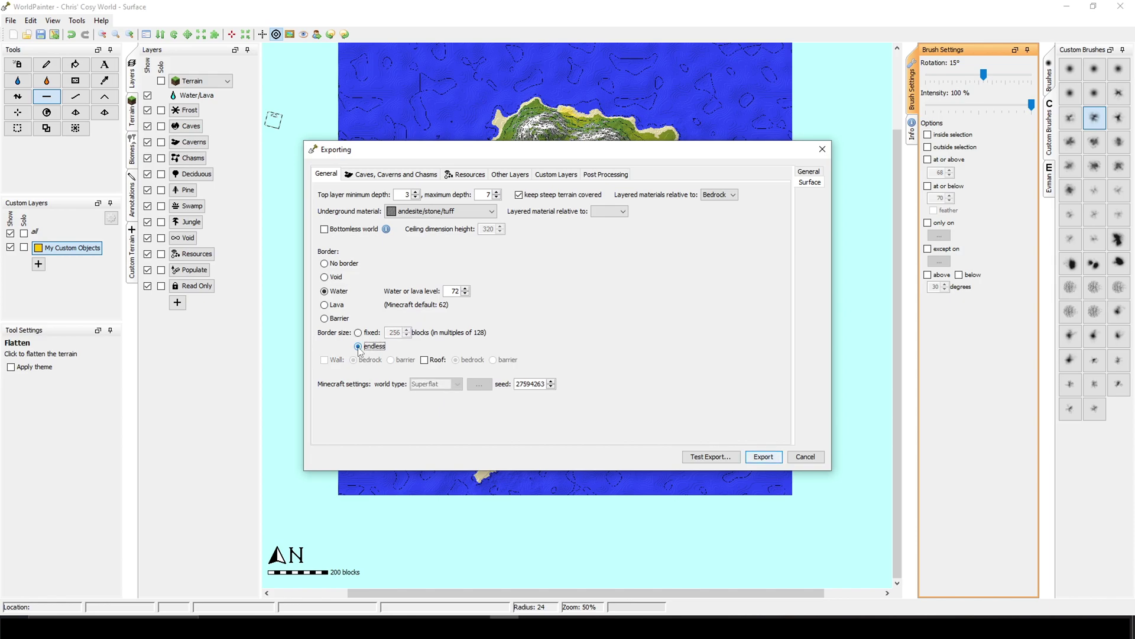